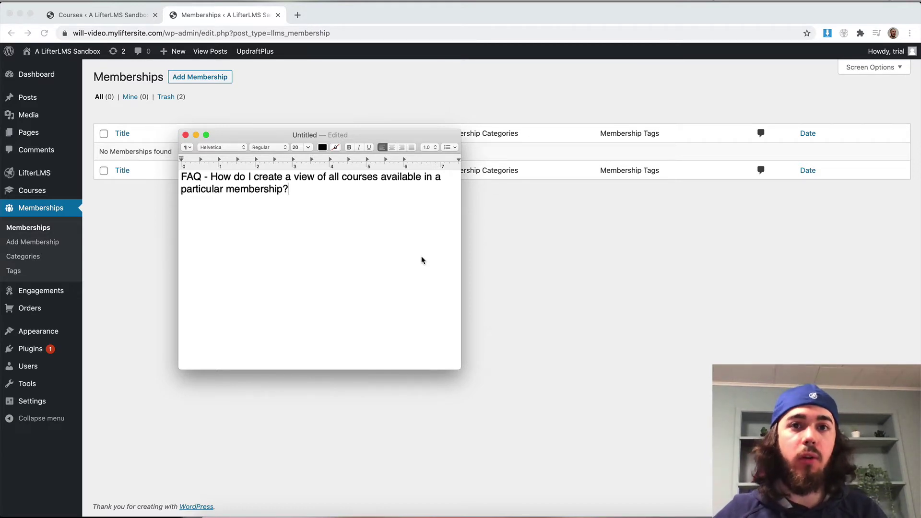
- Create and publish a new membership titled 'Course Bundle'
key("super+tab")
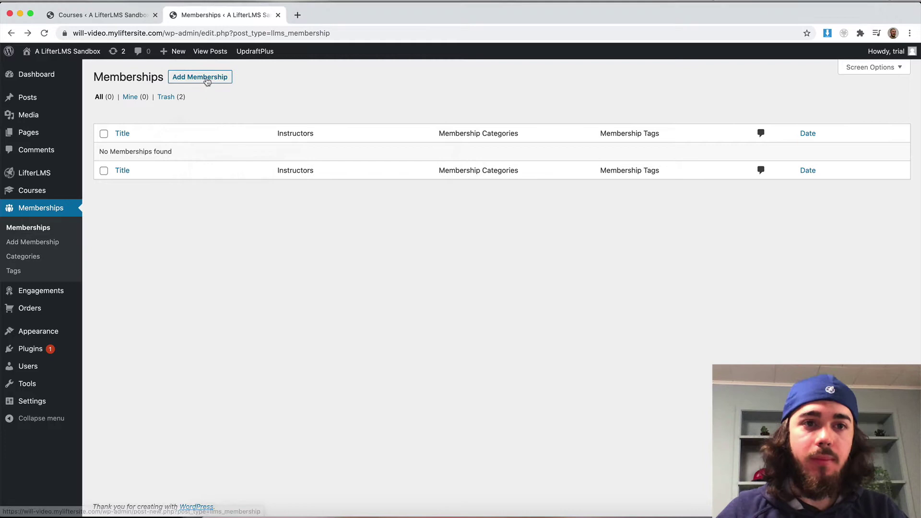
left_click(207, 80)
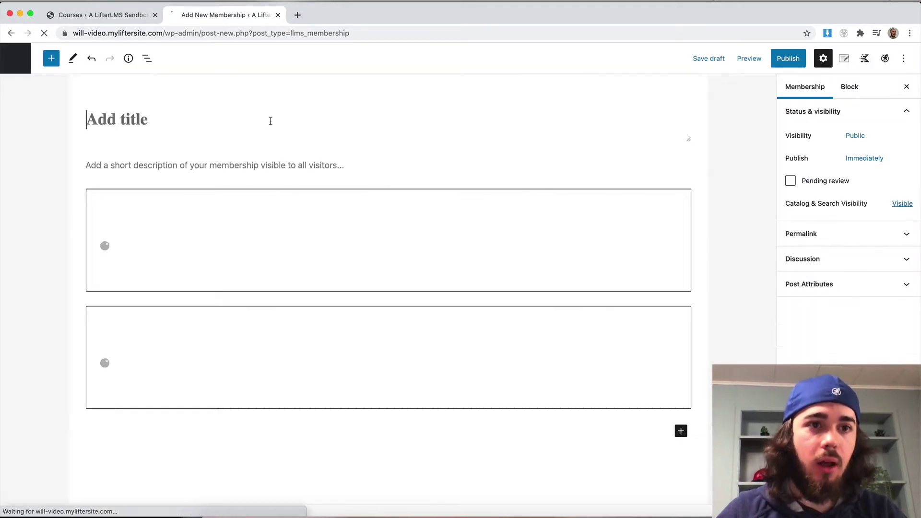
type("Course Bundle")
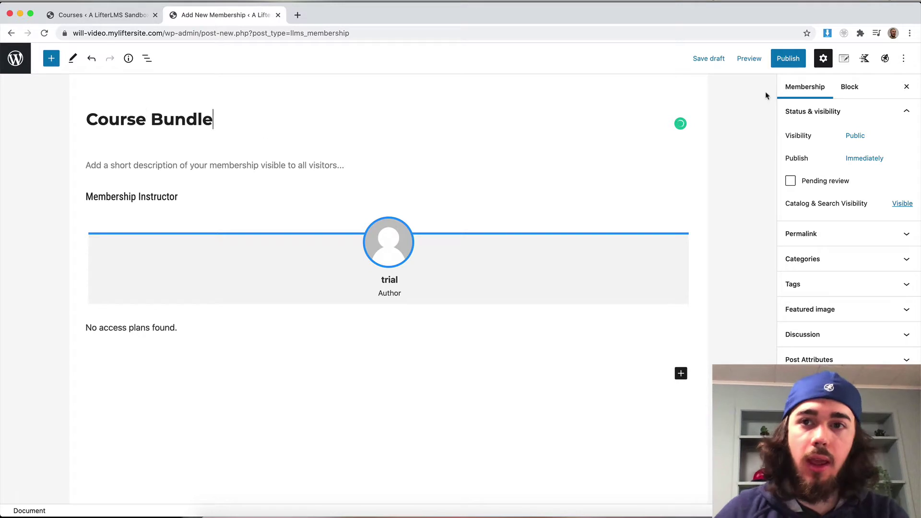
left_click(788, 58)
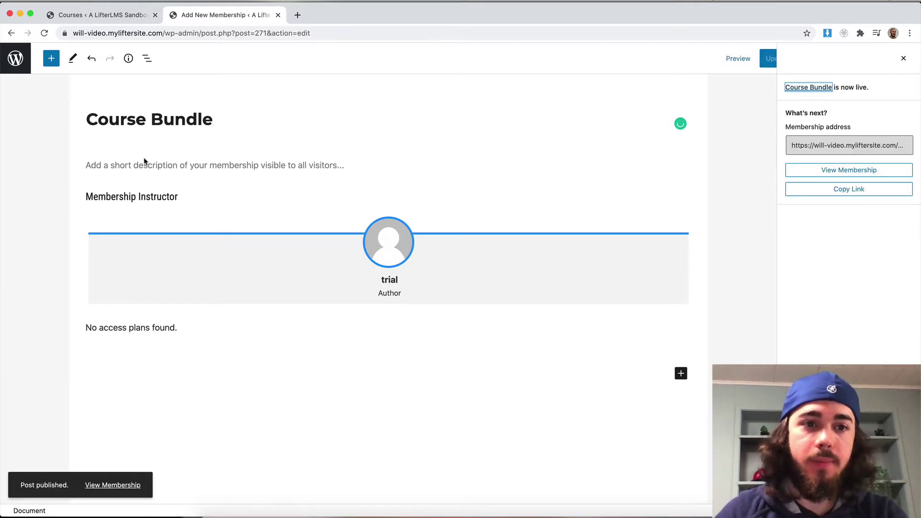
- Open the Course Bundle membership's front-end page in a new tab
right_click(96, 483)
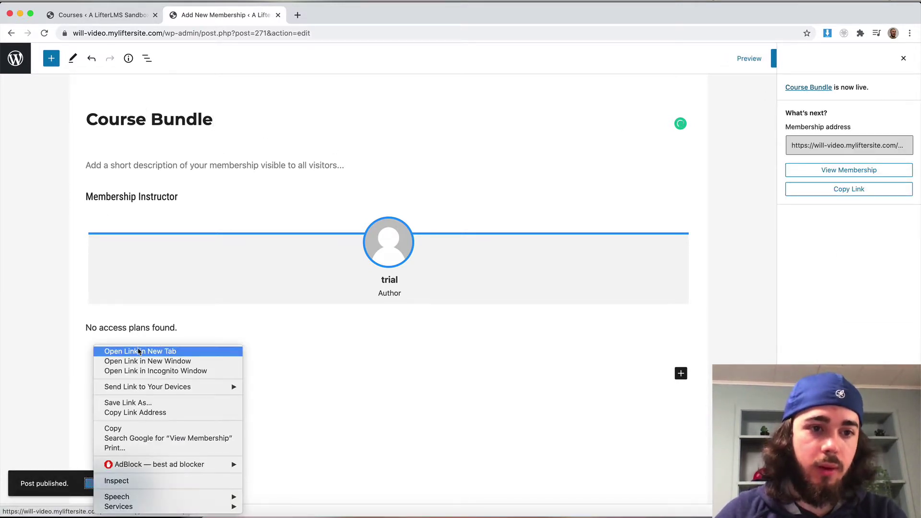
left_click(129, 352)
left_click(307, 16)
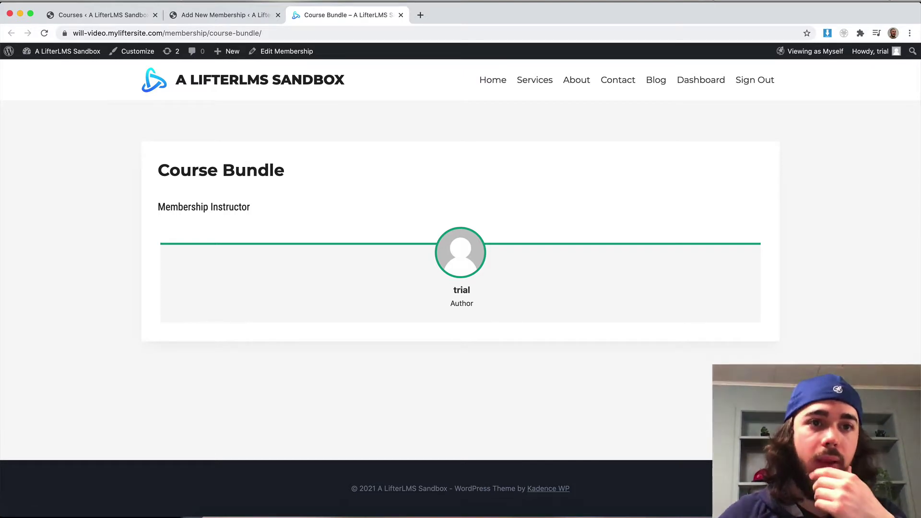
- Auto-enroll Course Bundle members in Will's Course About Cooking, update, and reload the front-end page
left_click(190, 23)
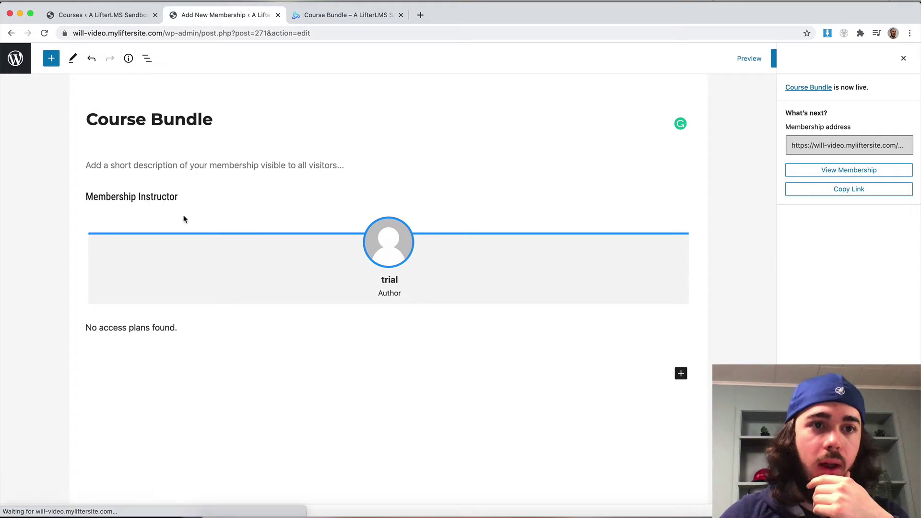
scroll(140, 170, "down", 8)
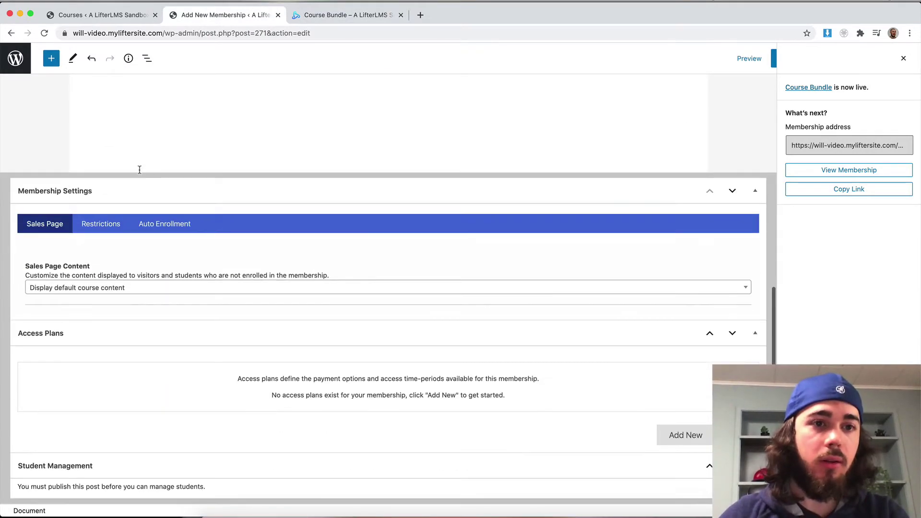
left_click(158, 228)
left_click(95, 367)
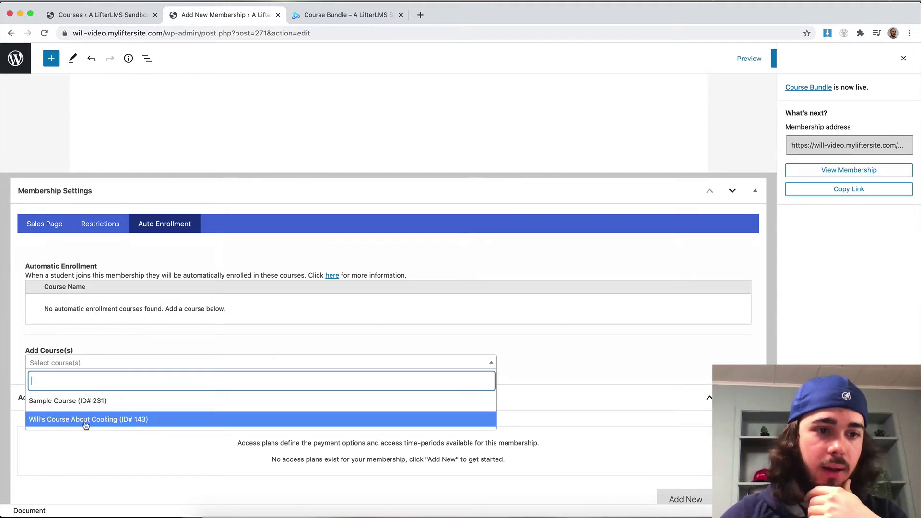
left_click(48, 421)
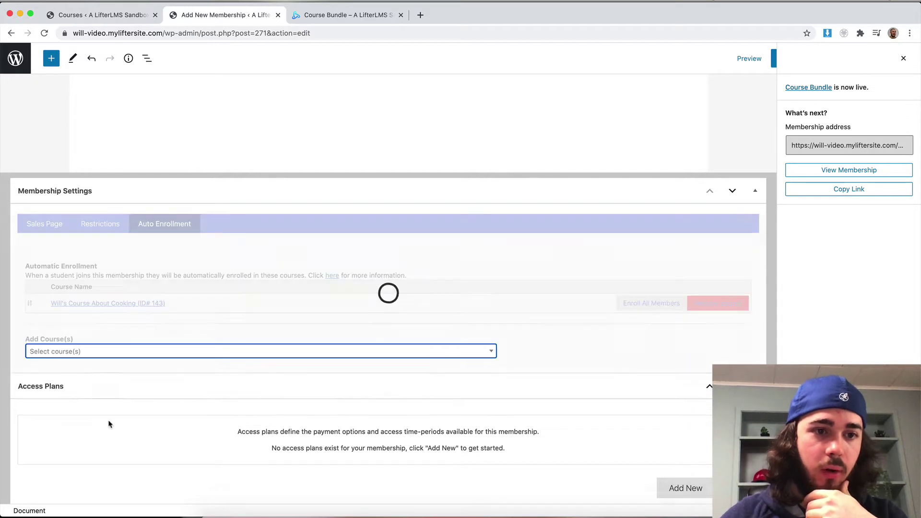
left_click(904, 58)
left_click(787, 58)
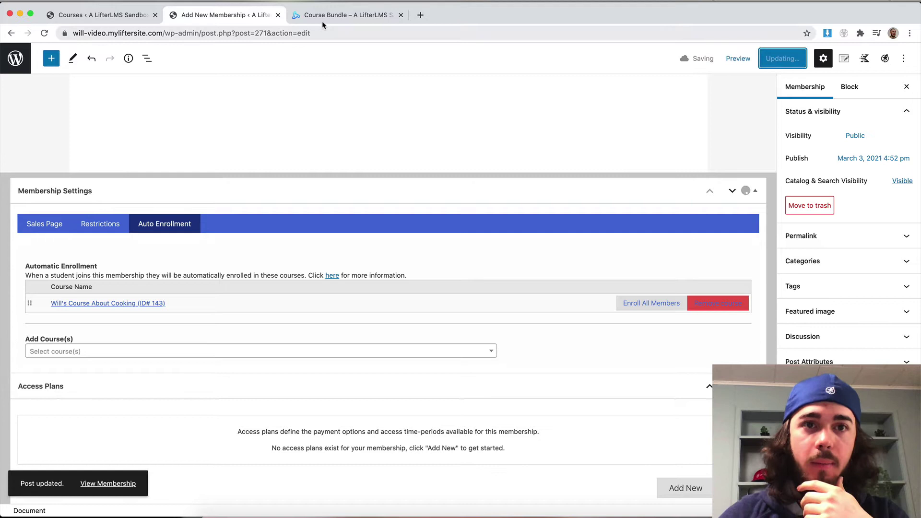
left_click(336, 14)
key("super+r")
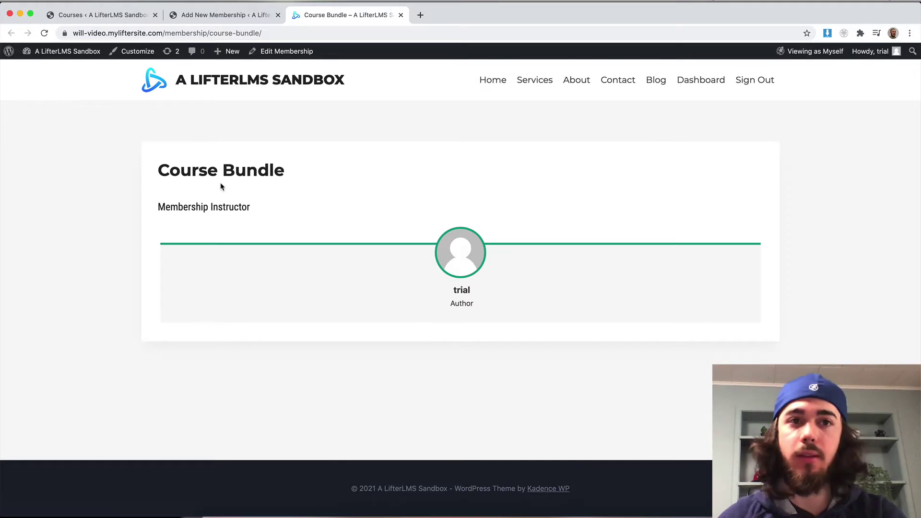
- Add a 'Course Bundle' course category (slug course-bundle), then go back to the Courses list
left_click(109, 15)
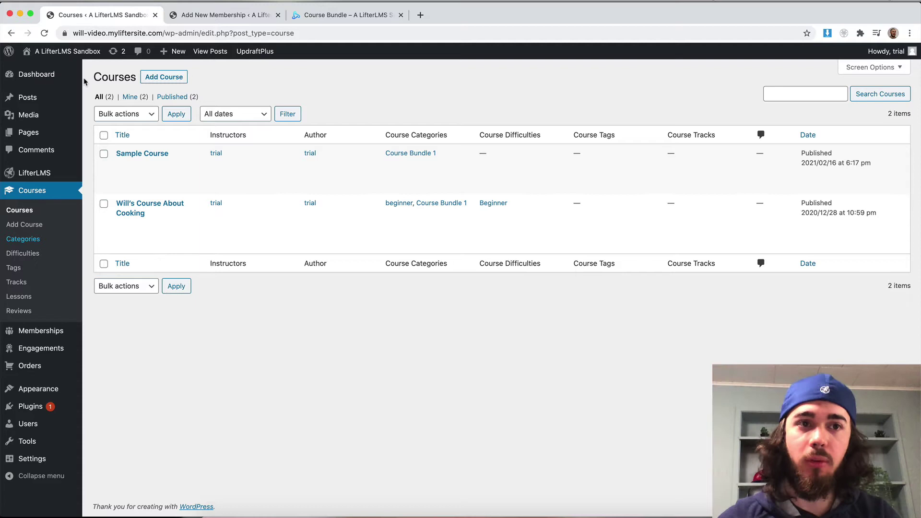
left_click(25, 240)
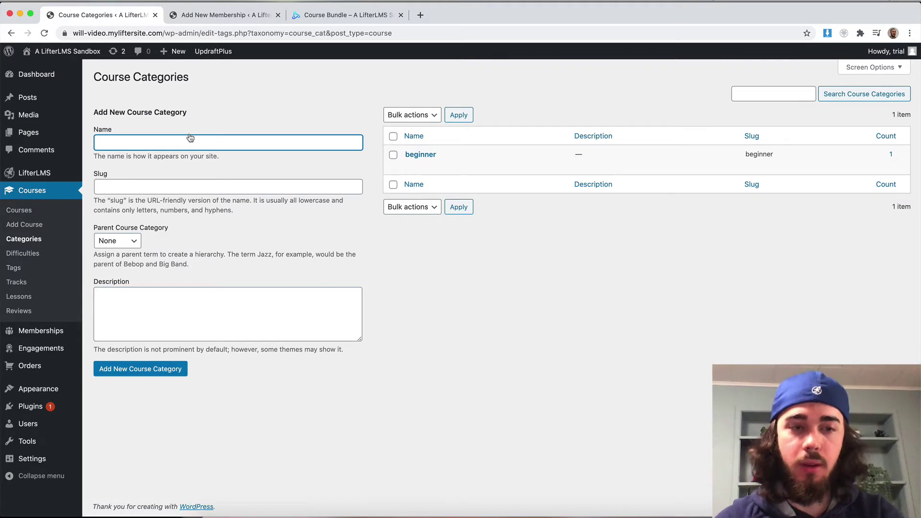
type("Course Bundle")
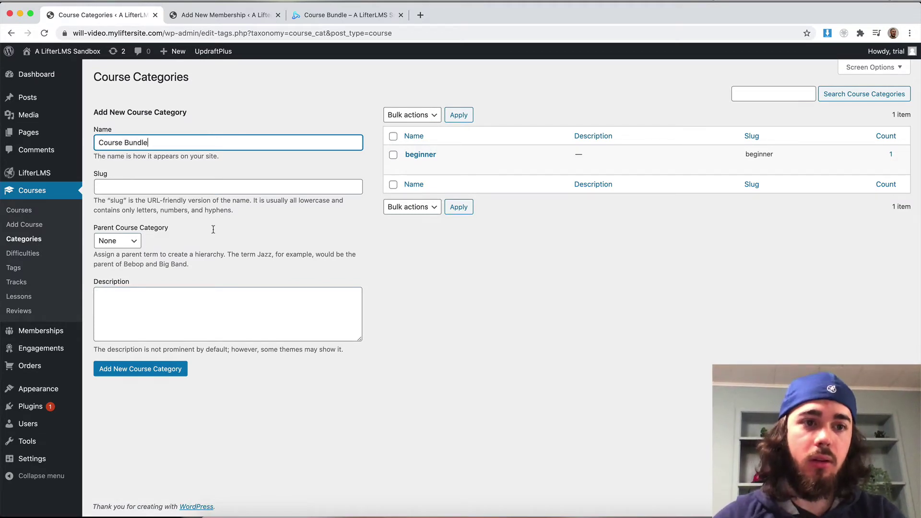
left_click(132, 371)
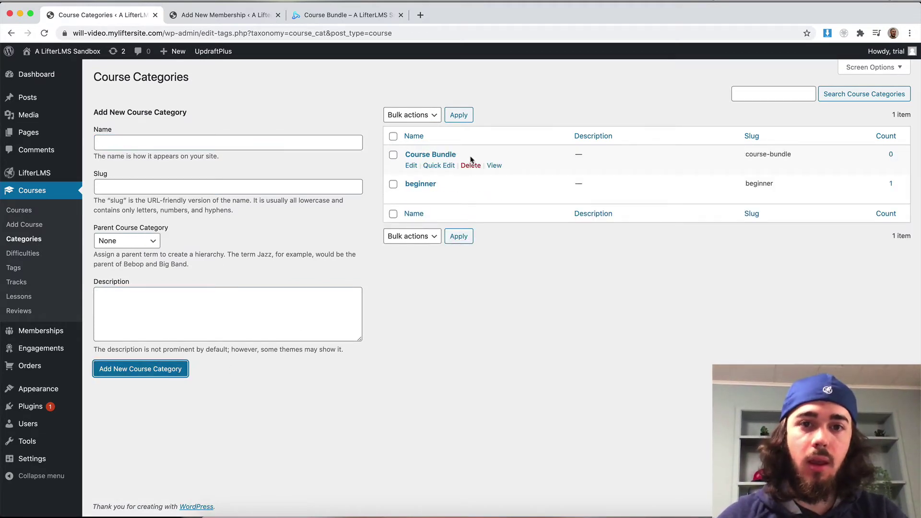
left_click(25, 210)
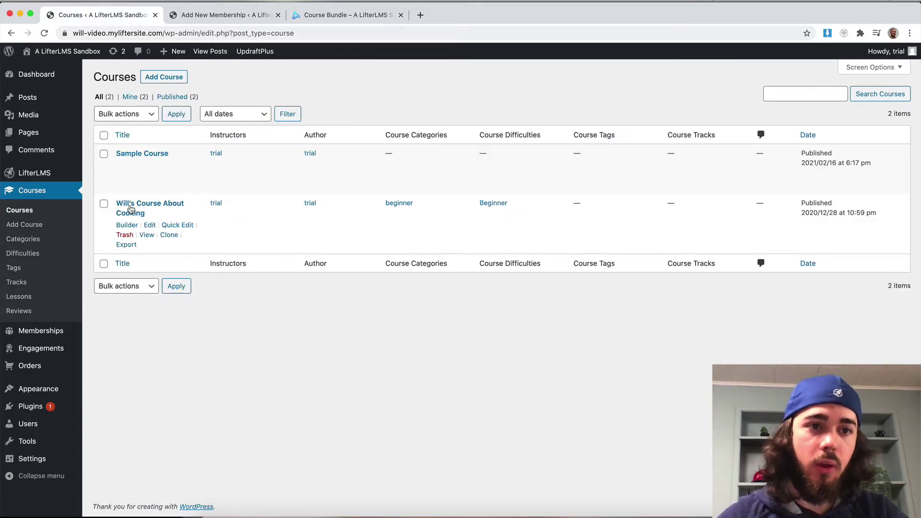
- Put Will's Course About Cooking in the Course Bundle category, then re-save the membership and view it
left_click(138, 209)
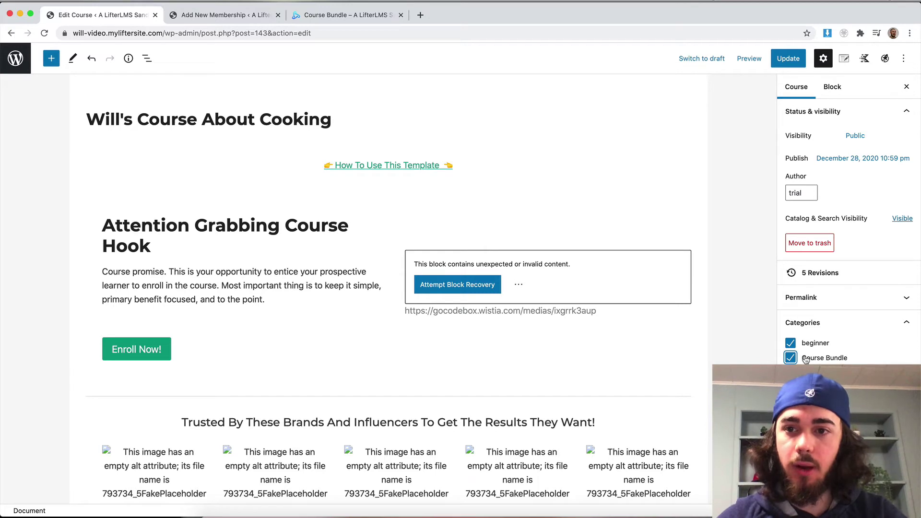
left_click(785, 58)
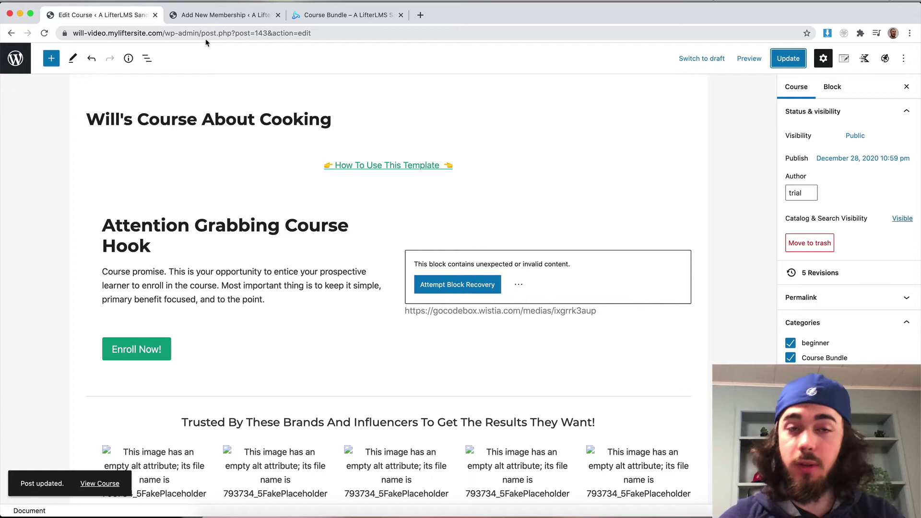
left_click(240, 15)
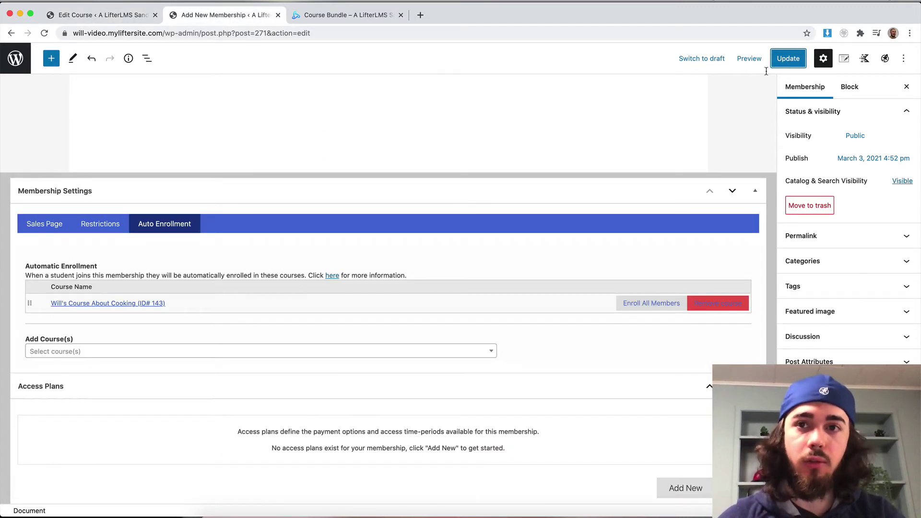
left_click(781, 61)
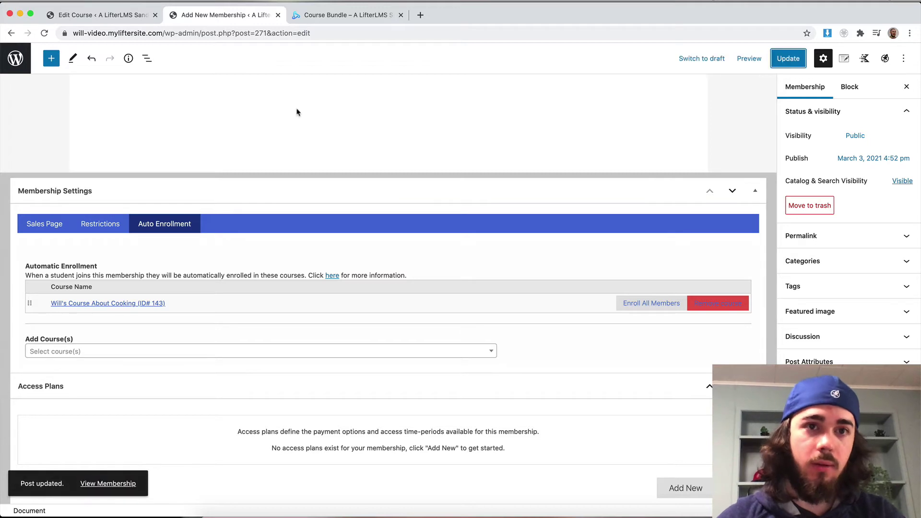
left_click(310, 15)
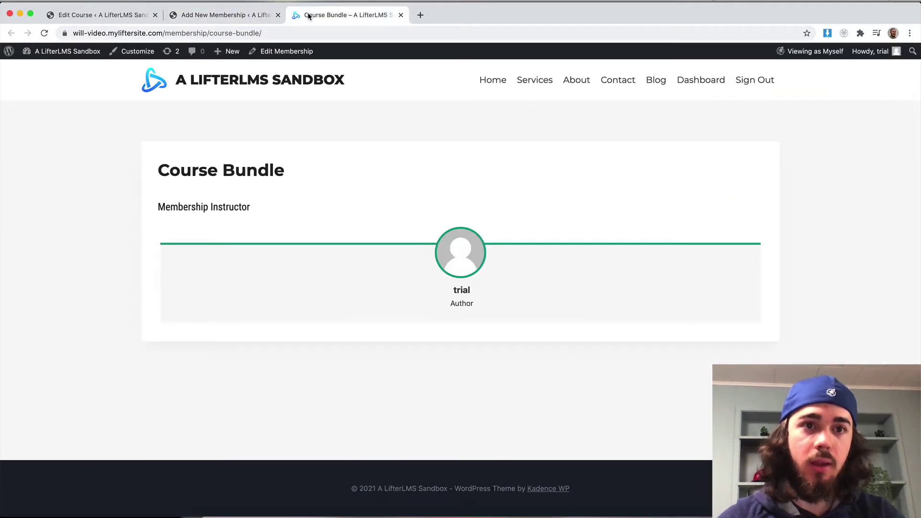
- Load the LifterLMS shortcodes documentation at lifterlms.com/shortcode in a new tab
left_click(419, 15)
type("lifterlms.")
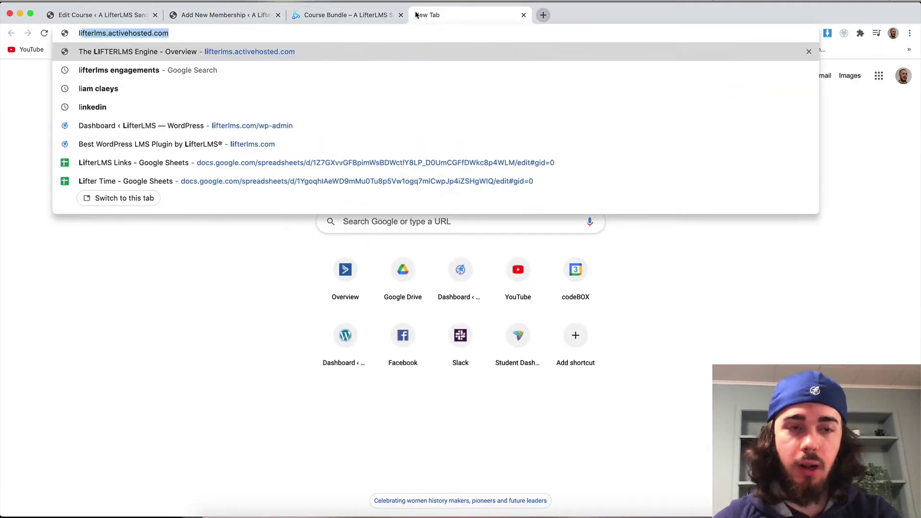
type("com/")
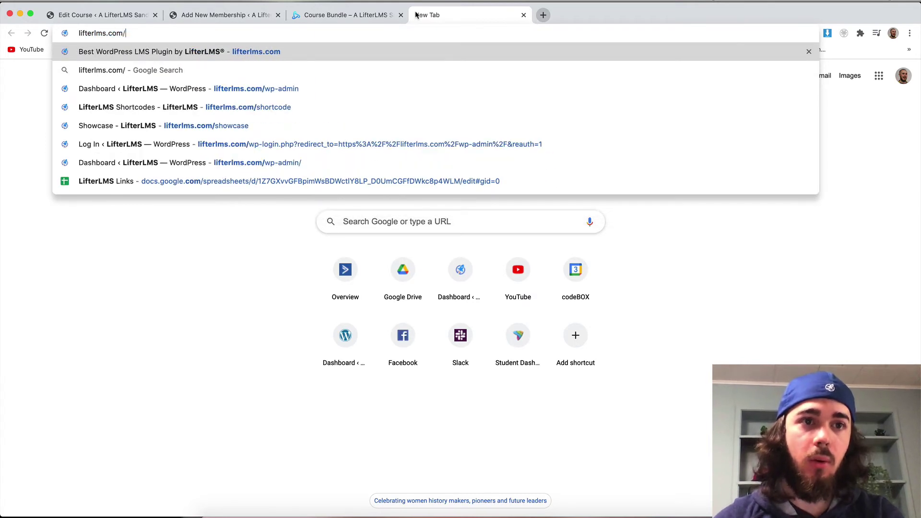
type("shortcoo")
key("BackSpace")
key("BackSpace")
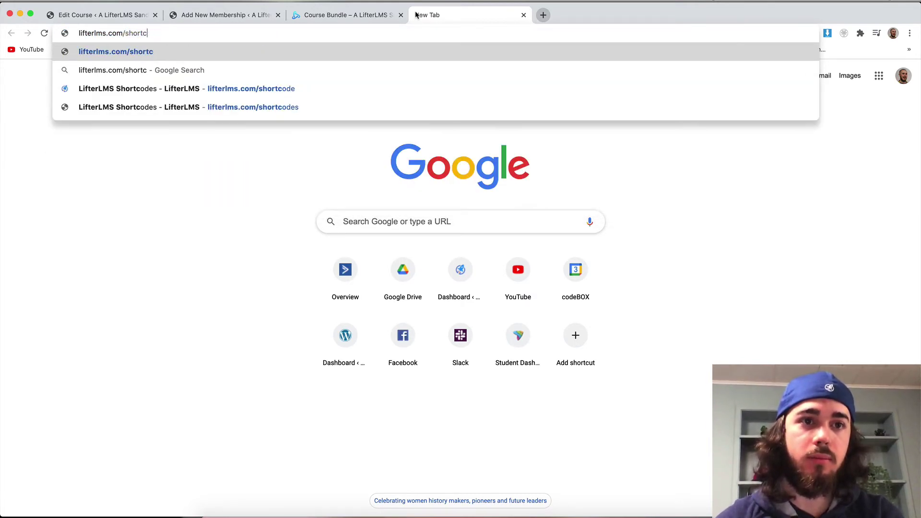
type("ode")
key("Return")
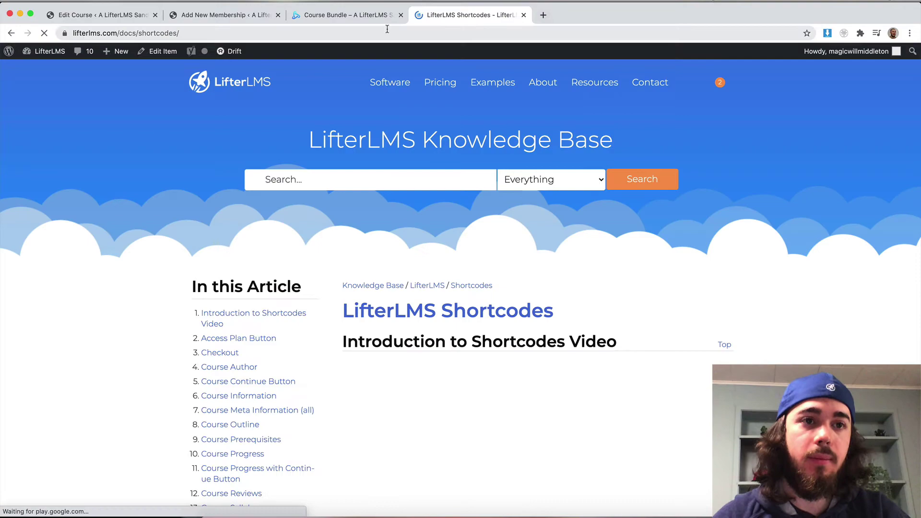
- Copy the [lifterlms_courses] usage shortcode from the Courses section
scroll(288, 154, "down", 5)
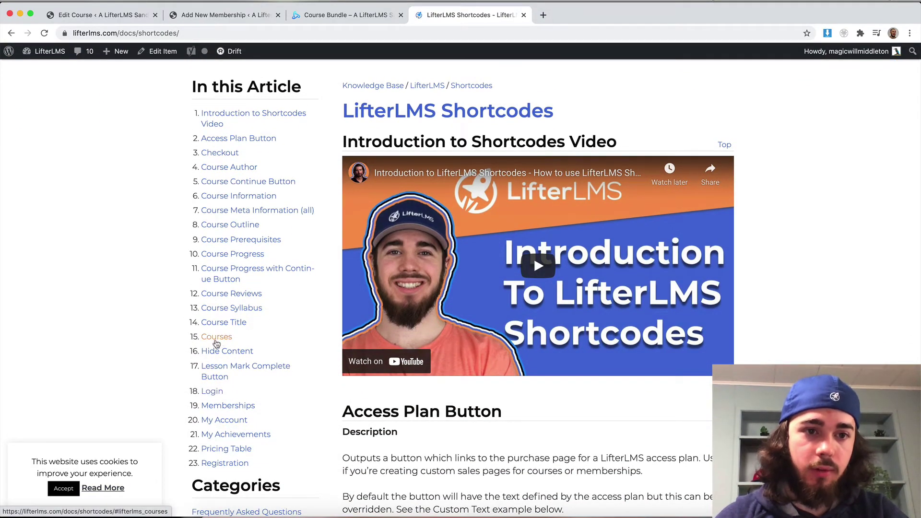
left_click(216, 337)
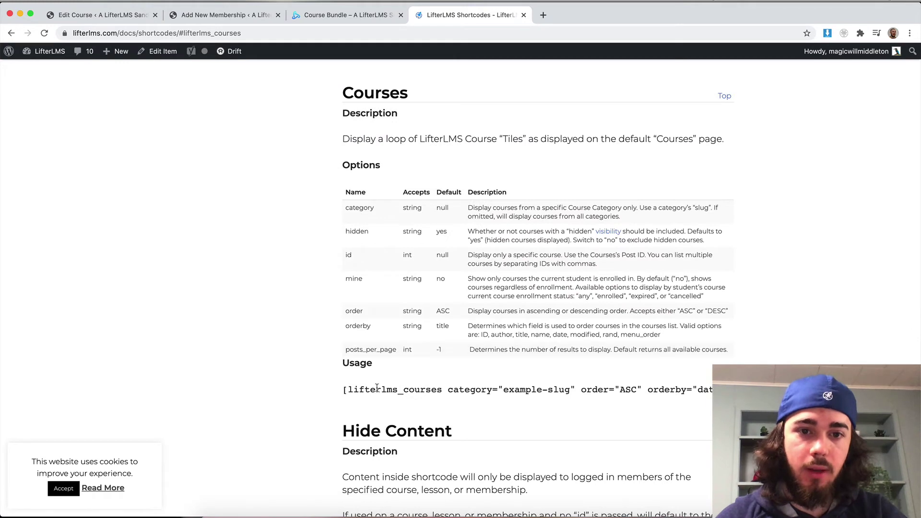
double_click(368, 391)
triple_click(368, 390)
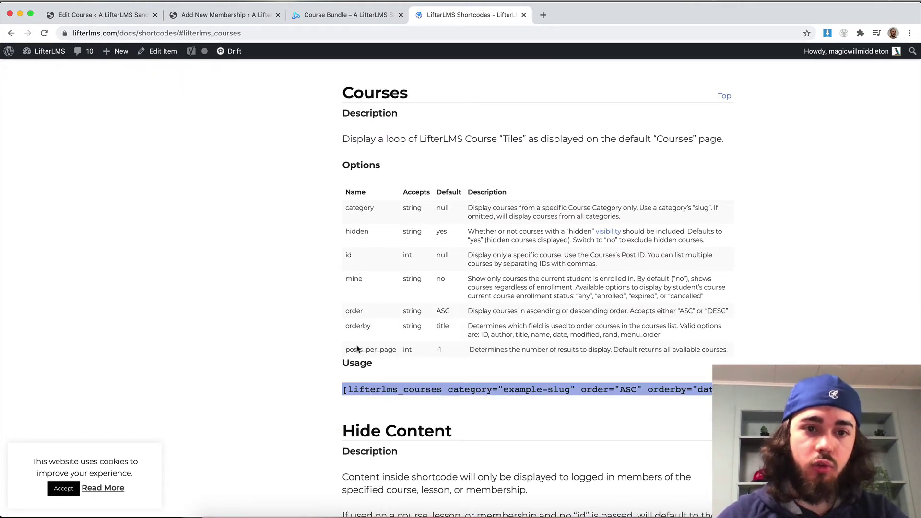
left_click(252, 19)
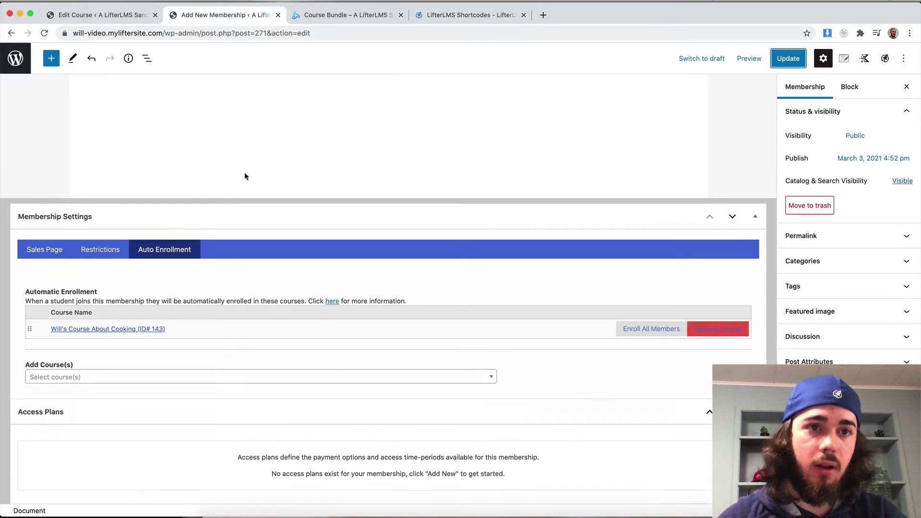
- Add a Shortcode block with the pasted [lifterlms_courses] shortcode, removing order, orderby and posts_per_page
left_click(209, 284)
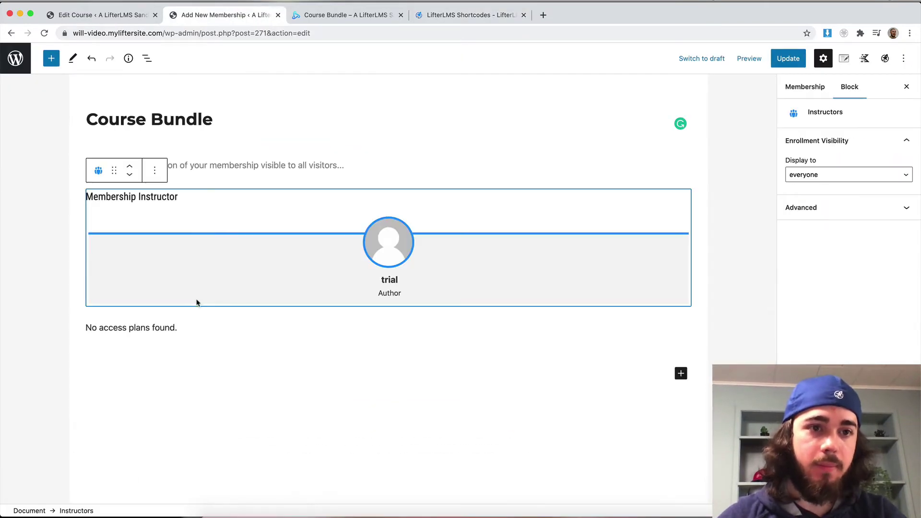
left_click(53, 58)
type("short")
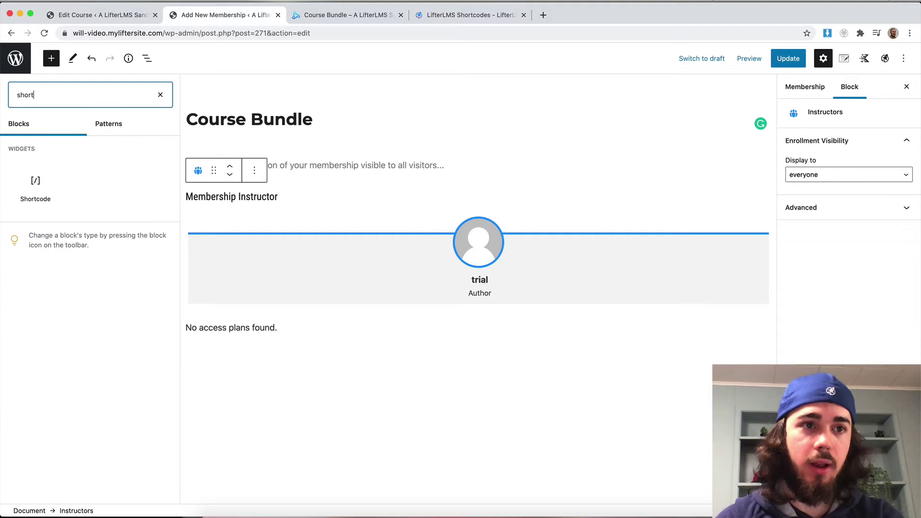
left_click(30, 176)
type("[lifterlms_courses category=\"example-slug\" order=\"ASC\" orderby=\"date\" posts_per_page=\"5\"]")
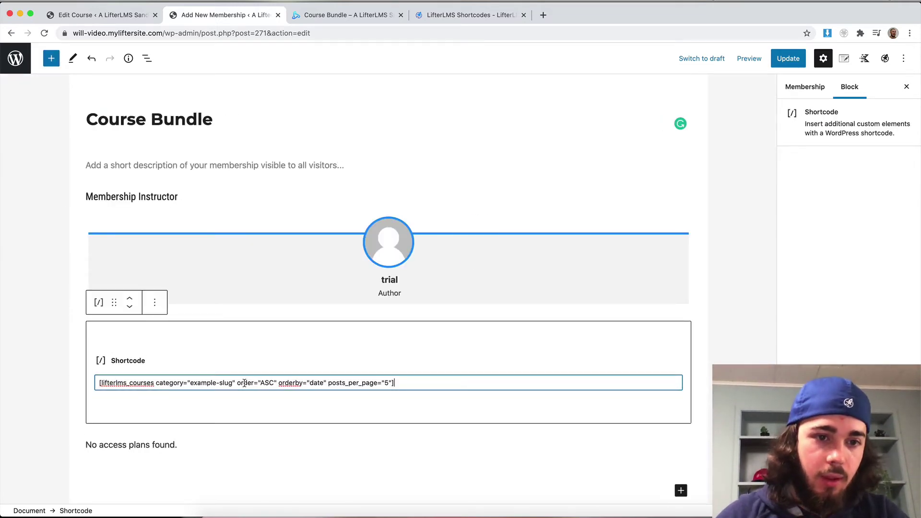
left_click_drag(236, 383, 386, 383)
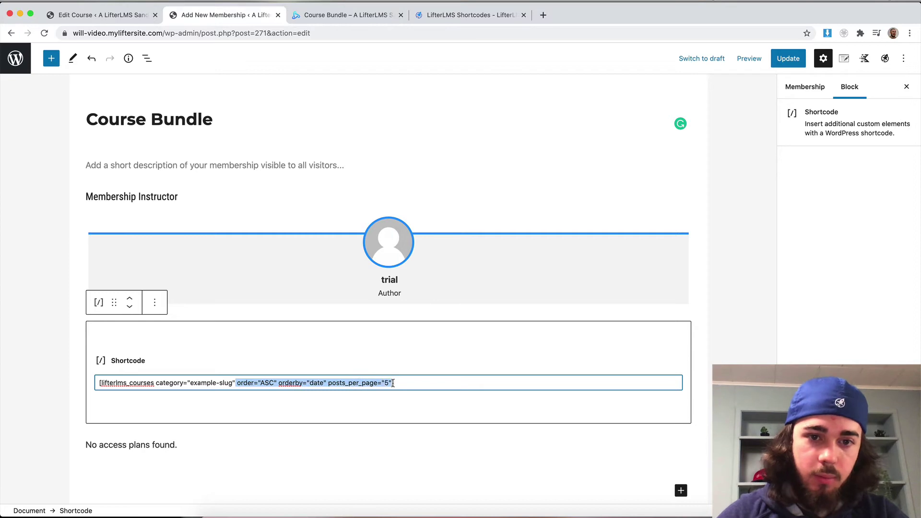
key("BackSpace")
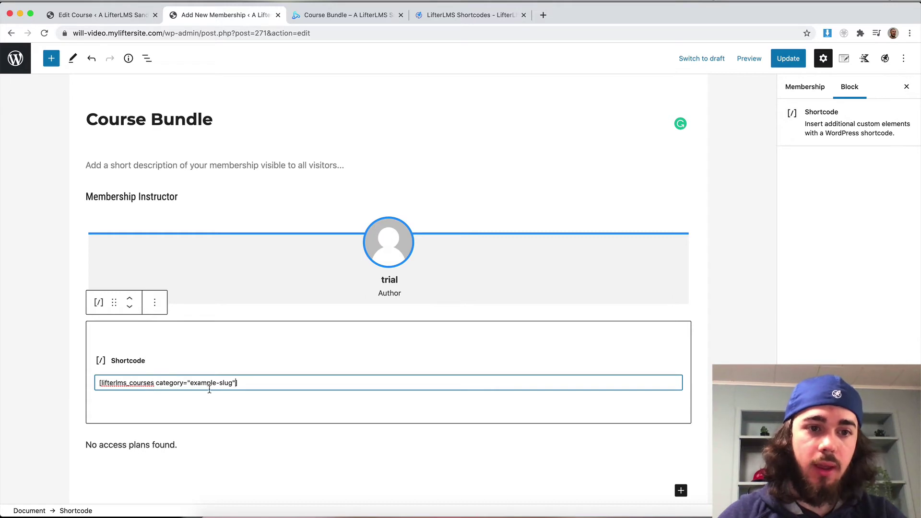
- Copy the course-bundle slug from the Course Categories list
left_click(108, 17)
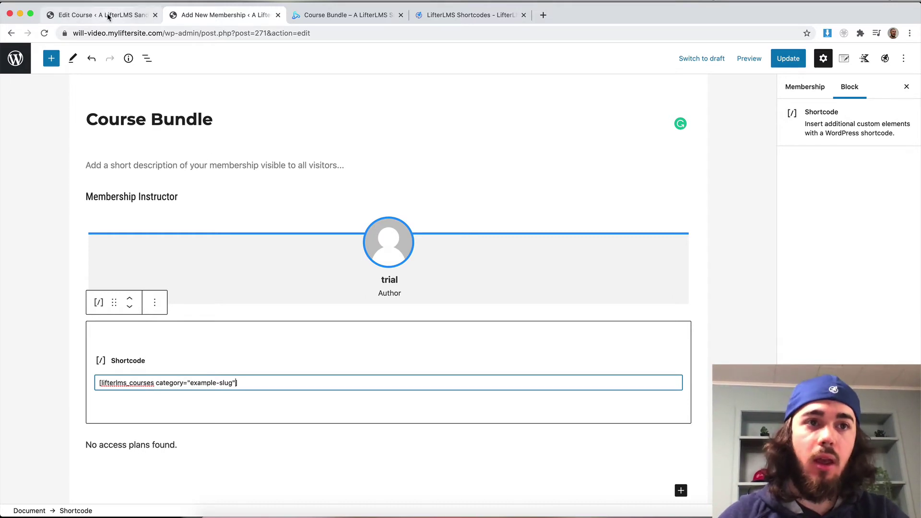
left_click(16, 58)
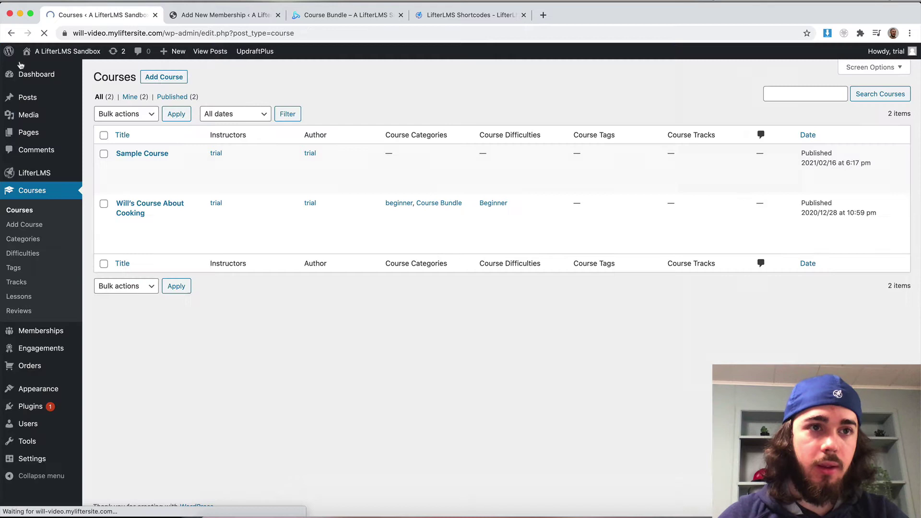
left_click(24, 240)
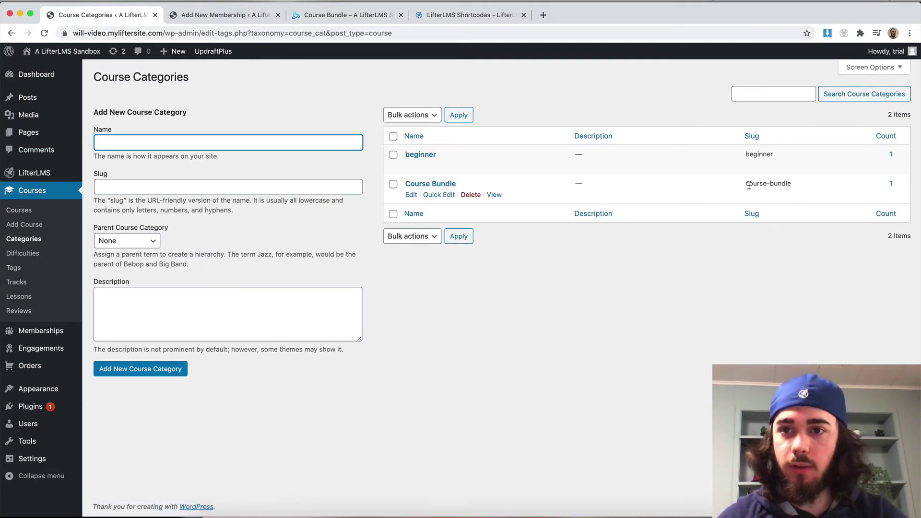
left_click_drag(749, 186, 786, 185)
triple_click(789, 185)
key("super+c")
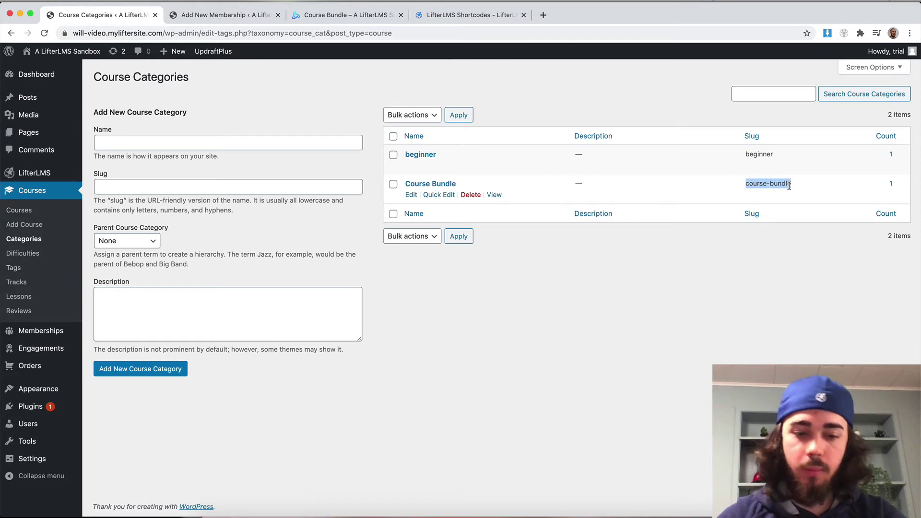
- Replace the example-slug placeholder with course-bundle and update the membership
left_click(216, 17)
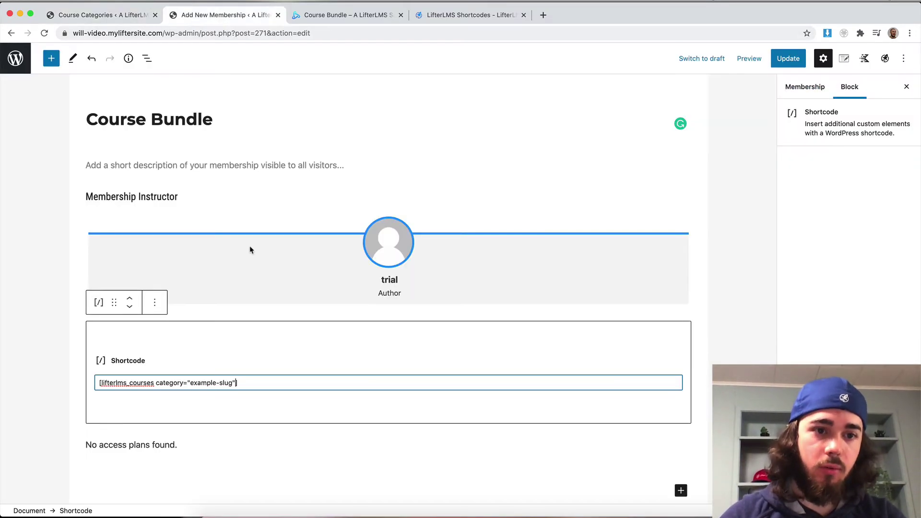
left_click_drag(191, 383, 234, 382)
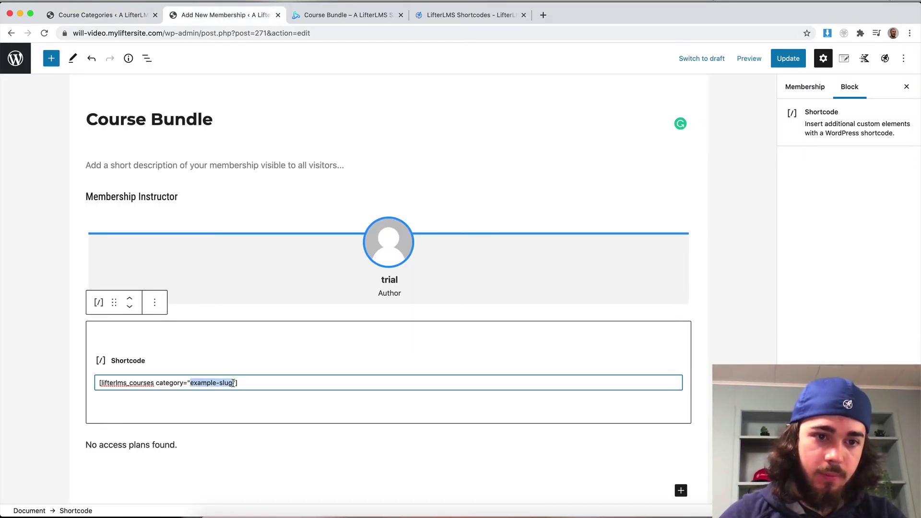
key("super+v")
key("BackSpace")
key("BackSpace")
key("BackSpace")
key("BackSpace")
key("BackSpace")
key("BackSpace")
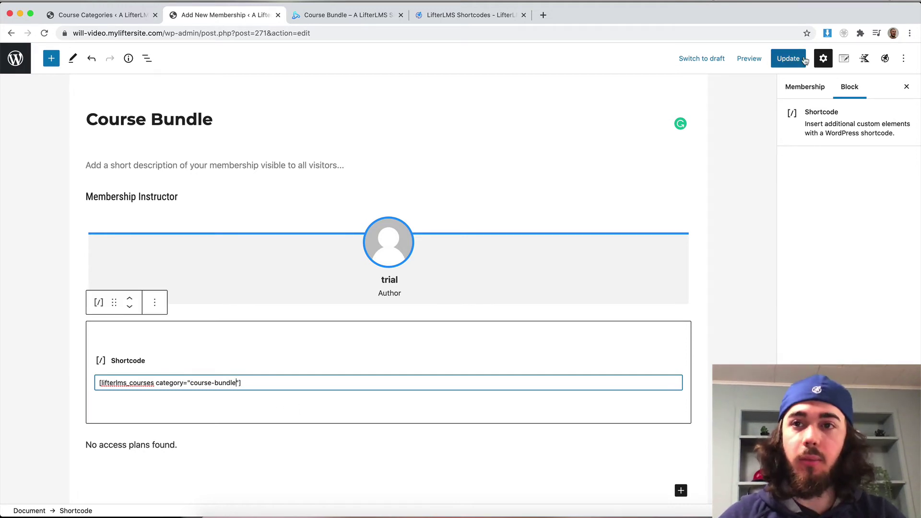
left_click(788, 58)
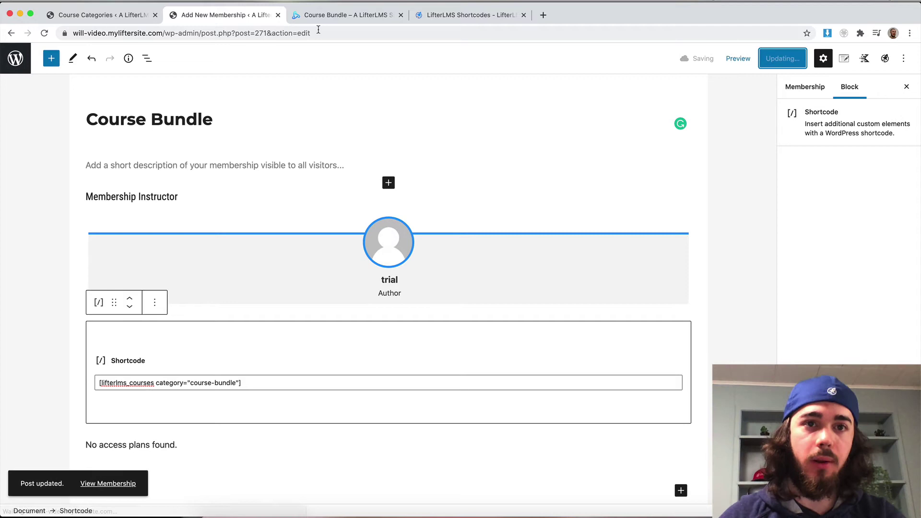
- Reload the live Course Bundle page to confirm the cooking course card appears
left_click(313, 16)
left_click(44, 33)
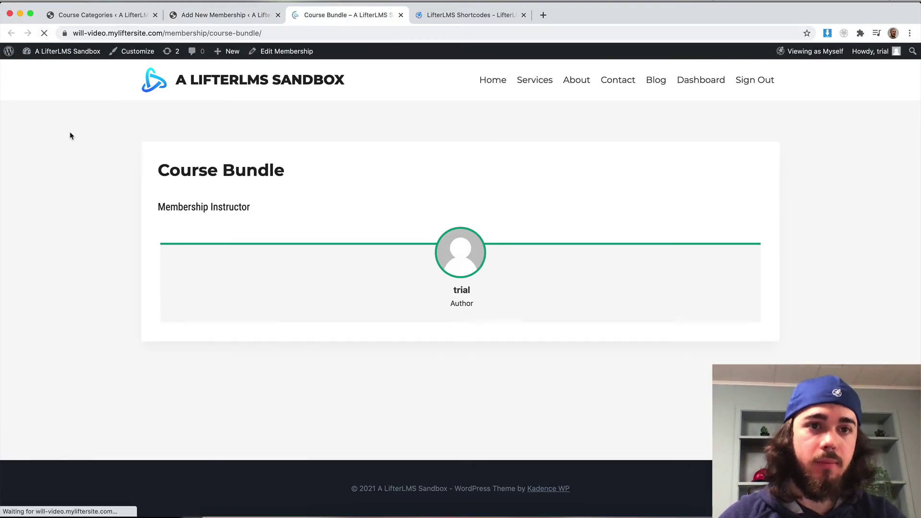
scroll(73, 141, "down", 1)
scroll(73, 141, "down", 2)
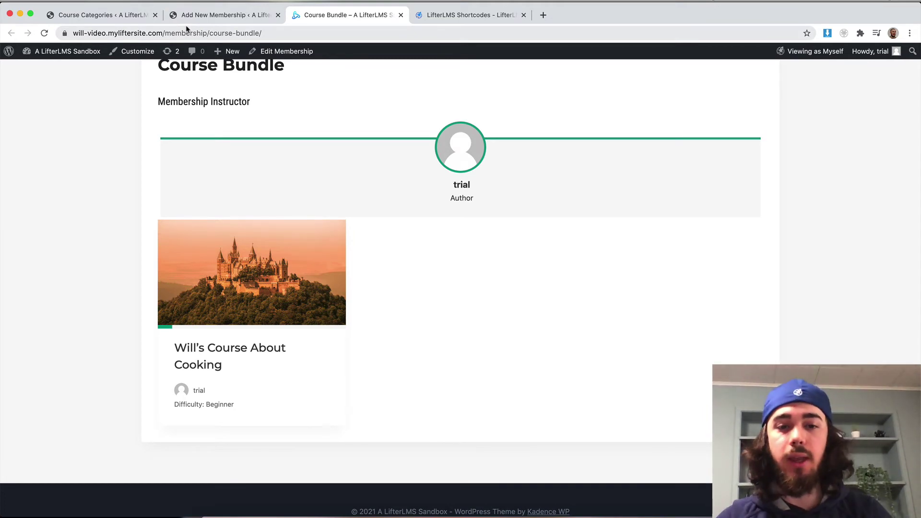
left_click(398, 514)
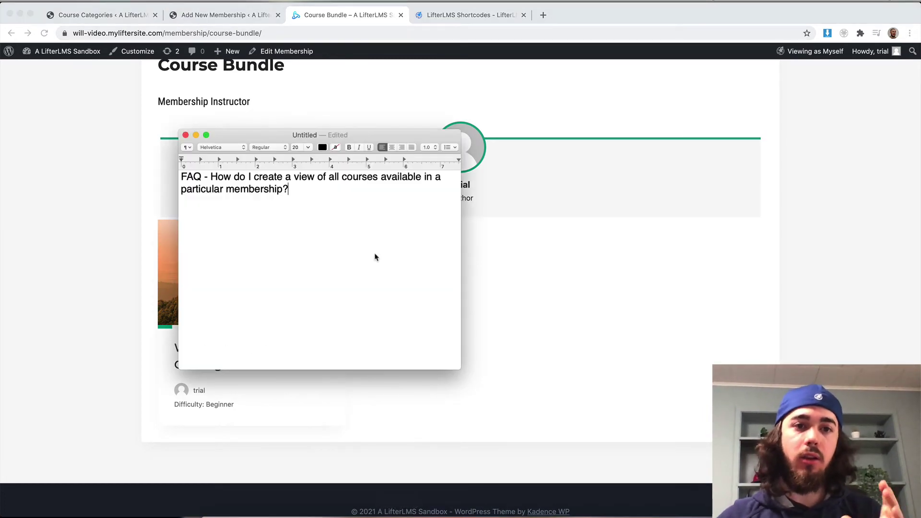
left_click(140, 250)
- Create and publish a new course titled 'New Course'
left_click(128, 22)
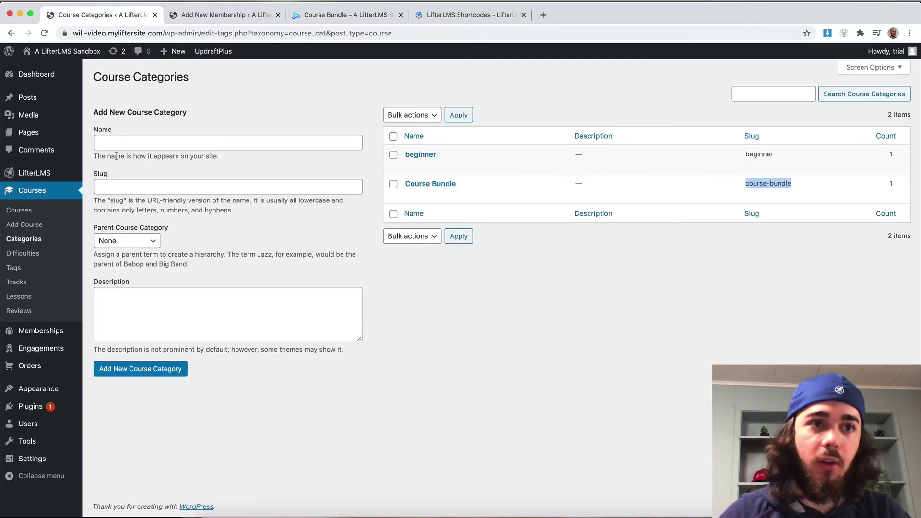
left_click(33, 216)
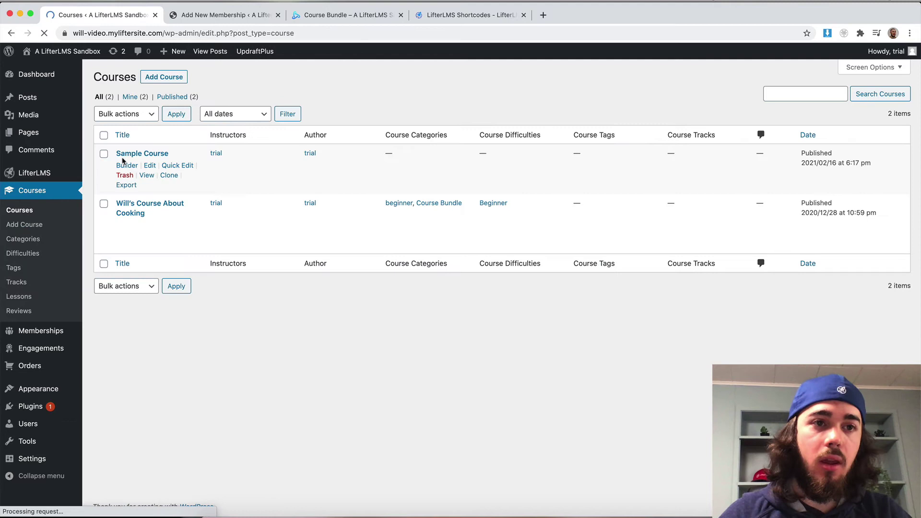
left_click(155, 81)
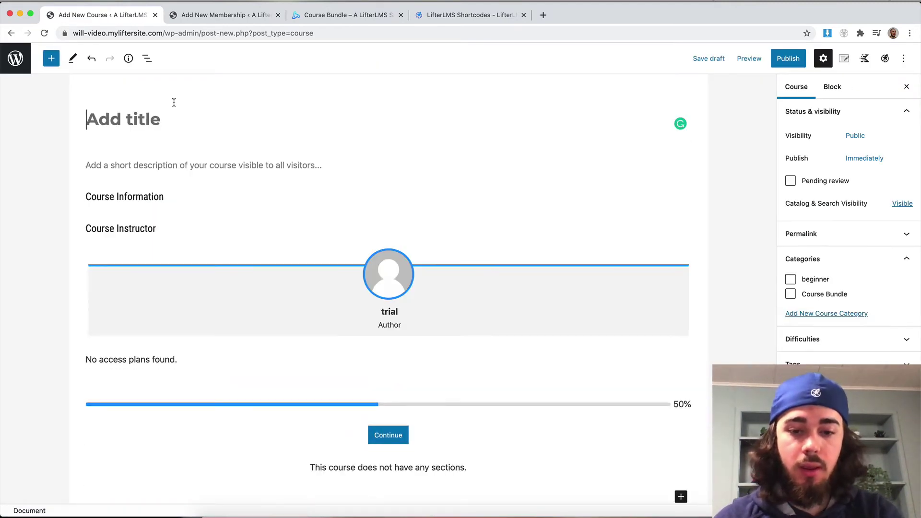
type("New Course")
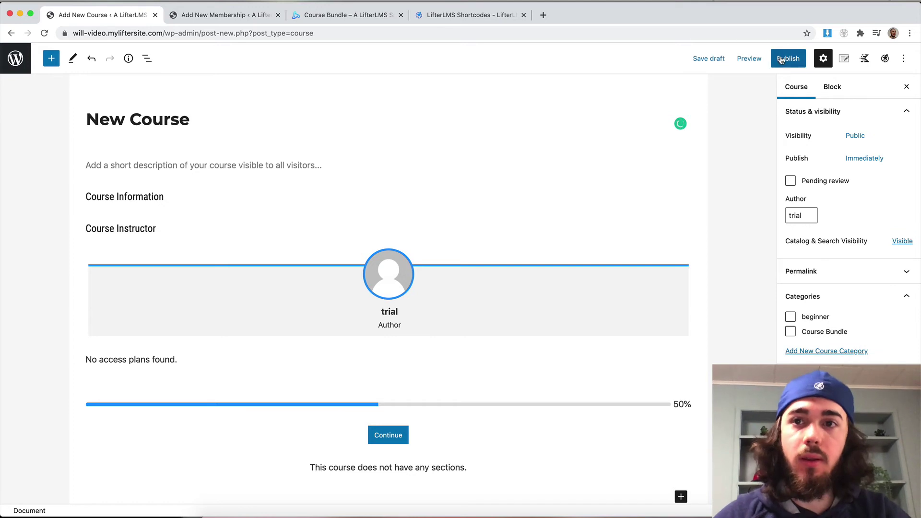
left_click(788, 58)
left_click(808, 58)
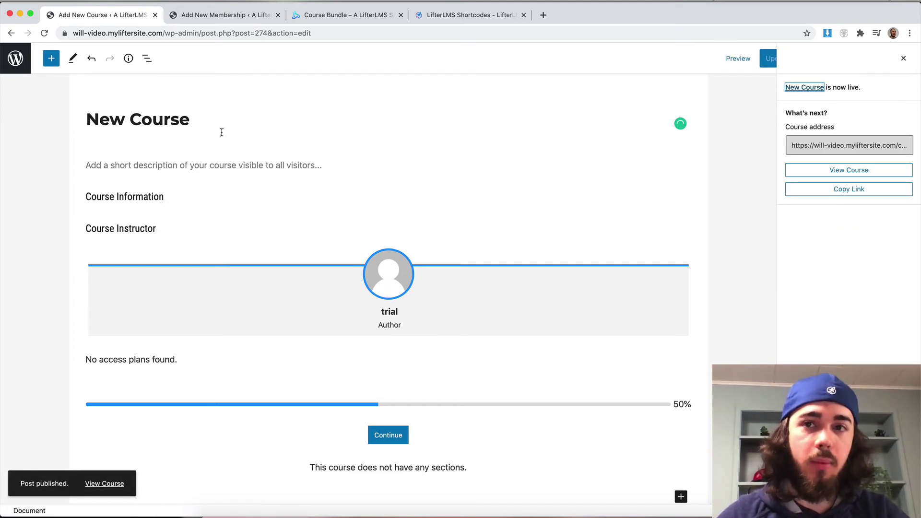
- Assign New Course to the Course Bundle category and update it
left_click(903, 58)
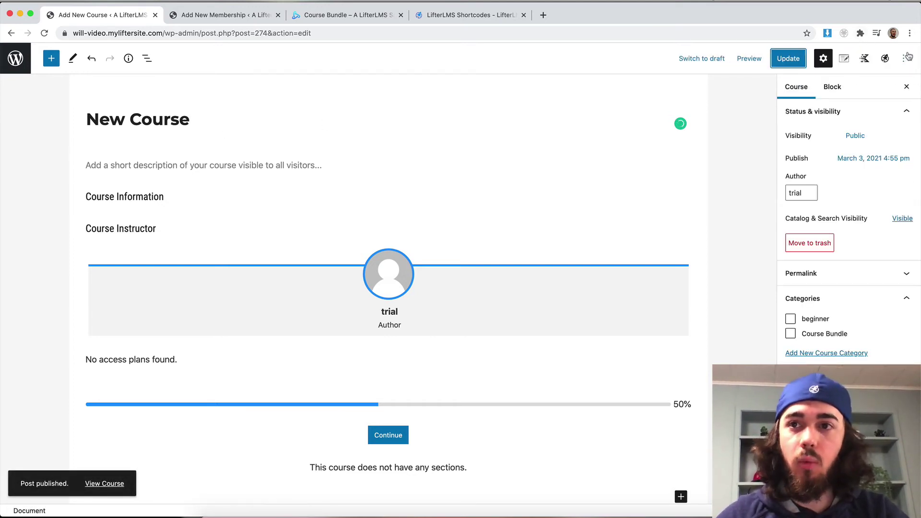
left_click(811, 332)
left_click(788, 58)
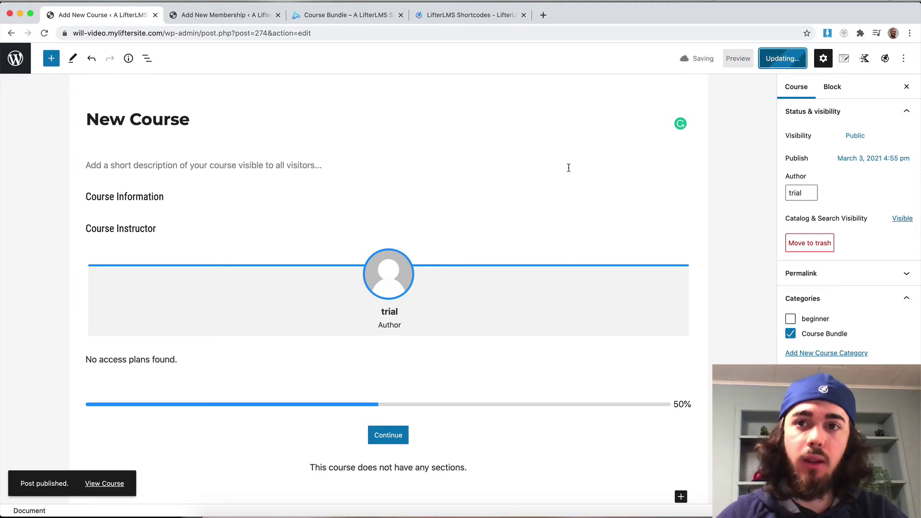
- Reload the Course Bundle page to check that New Course is listed
left_click(242, 17)
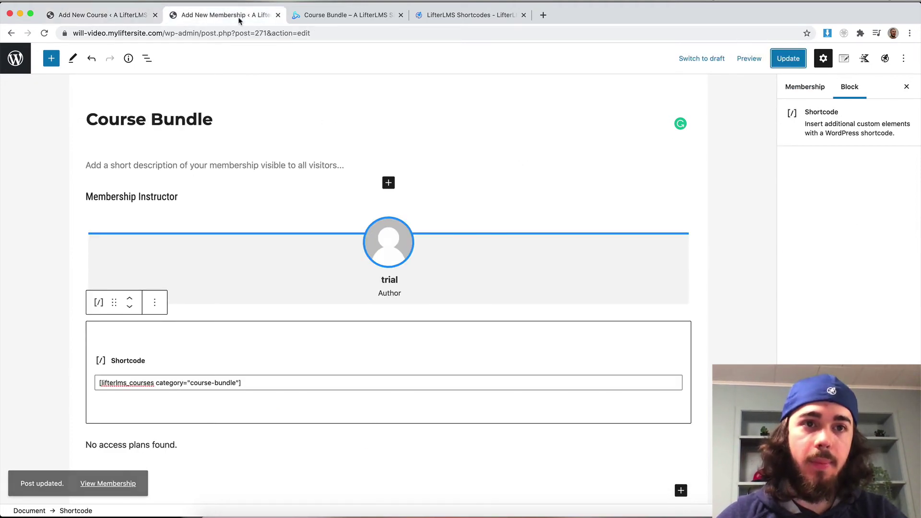
left_click(329, 16)
left_click(45, 33)
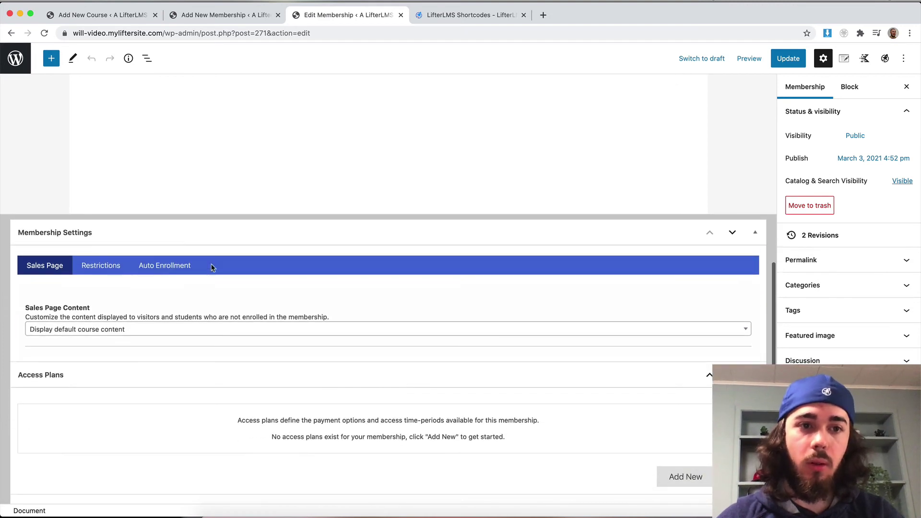
- Add New Course to the membership's auto enrollment courses and update
left_click(195, 267)
left_click(94, 394)
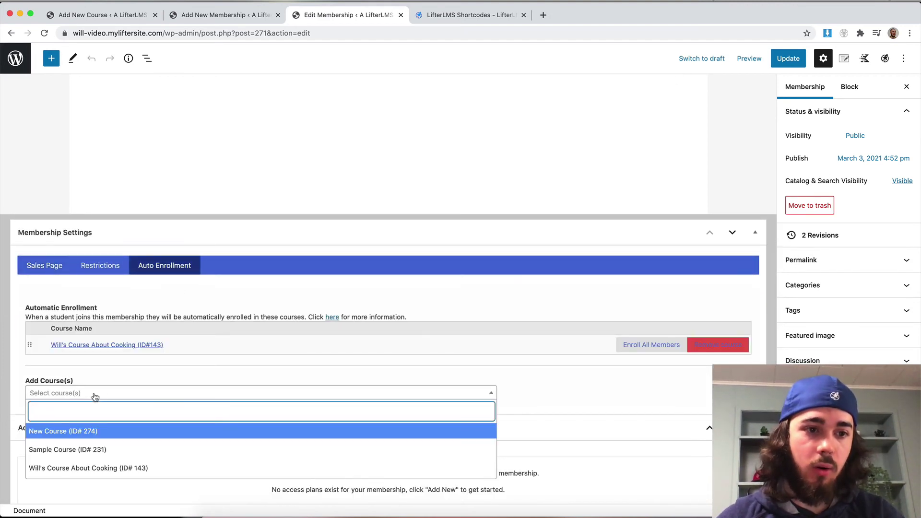
left_click(76, 431)
left_click(787, 65)
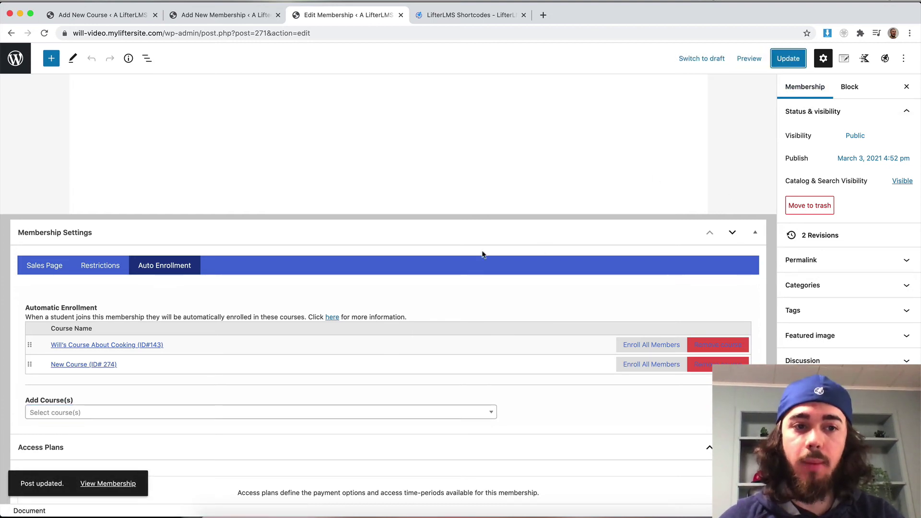
- View the published Course Bundle page, then return to the membership editor
scroll(121, 358, "up", 6)
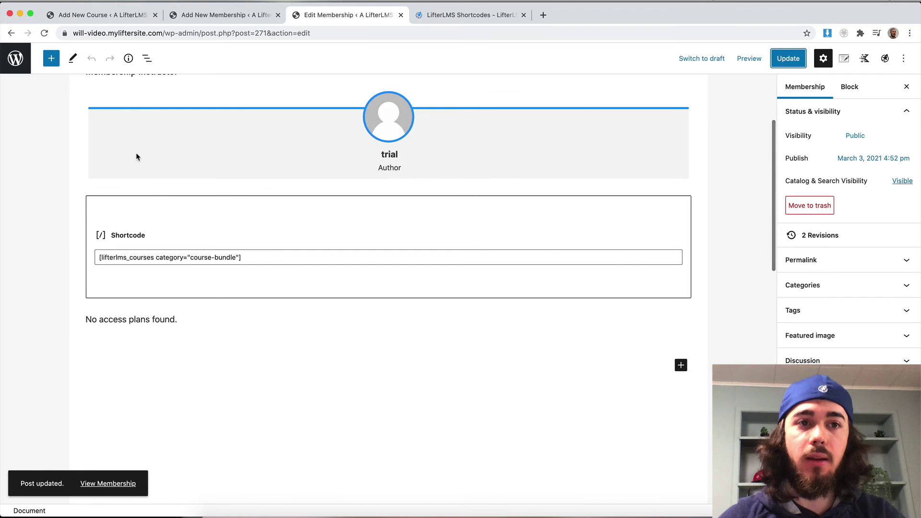
left_click(109, 483)
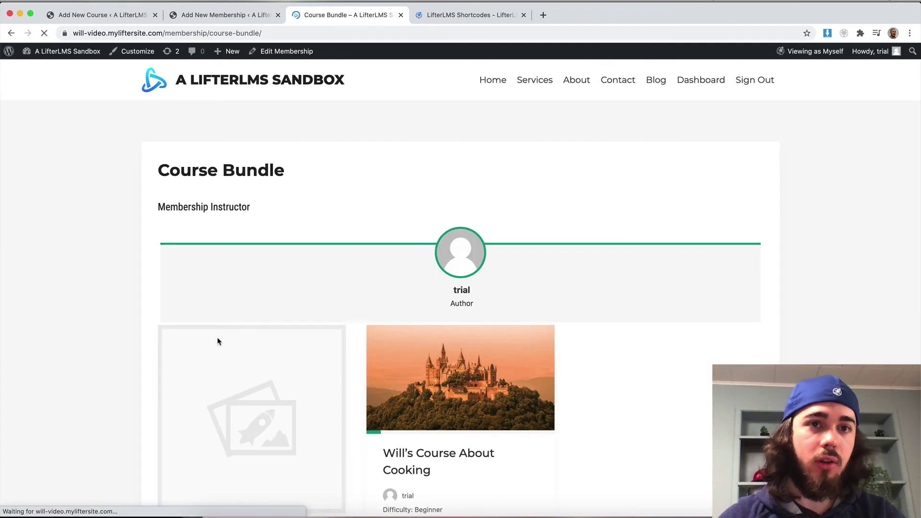
scroll(246, 330, "down", 4)
key("super+r")
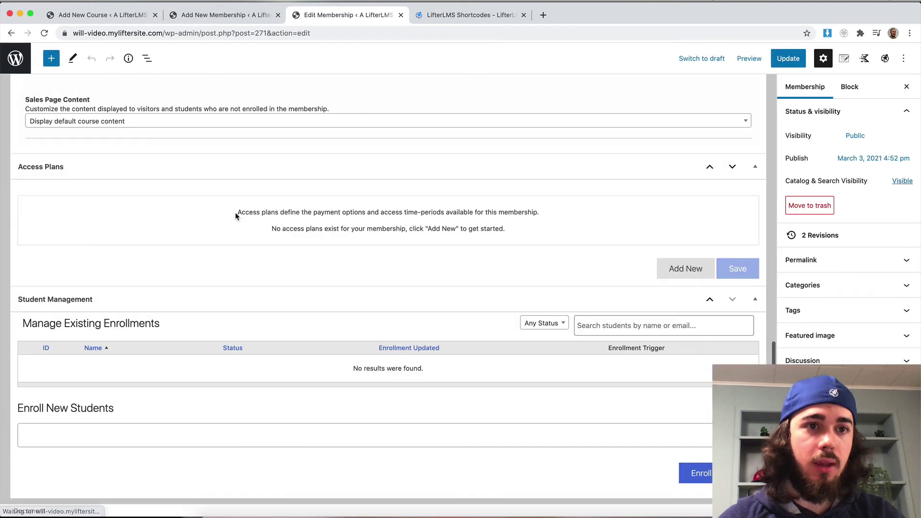
- Enroll the admin account in Course Bundle, update the membership, and view its page
left_click(144, 438)
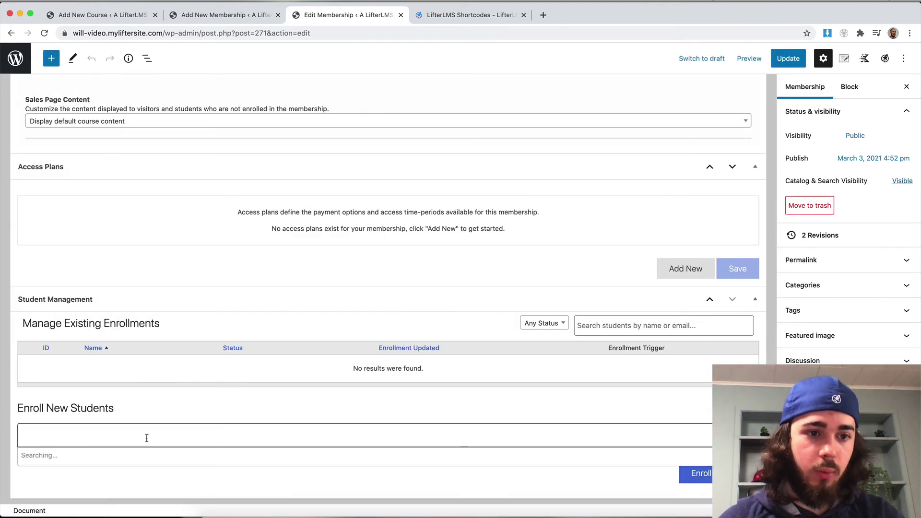
left_click(125, 394)
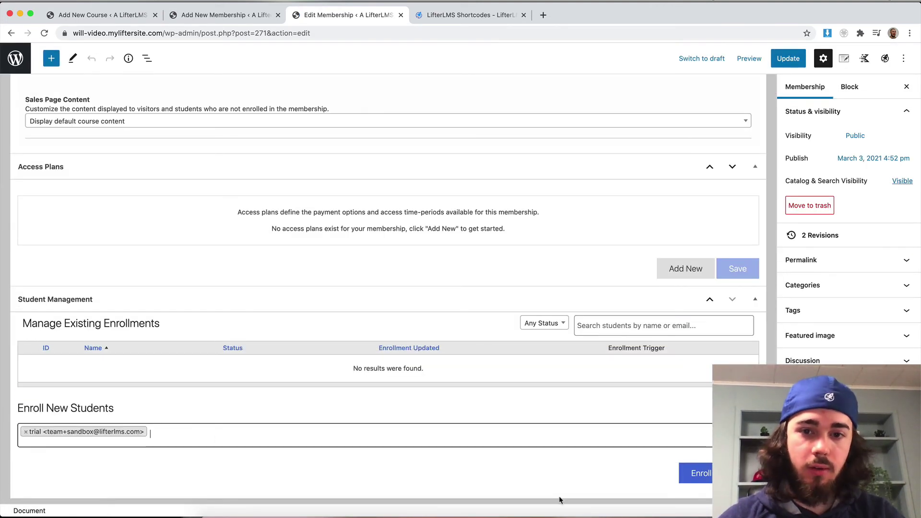
left_click(705, 472)
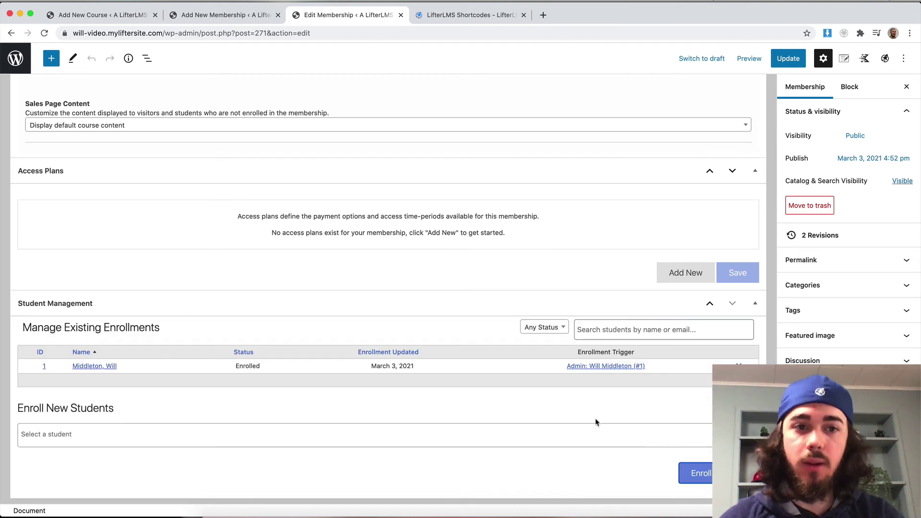
left_click(791, 61)
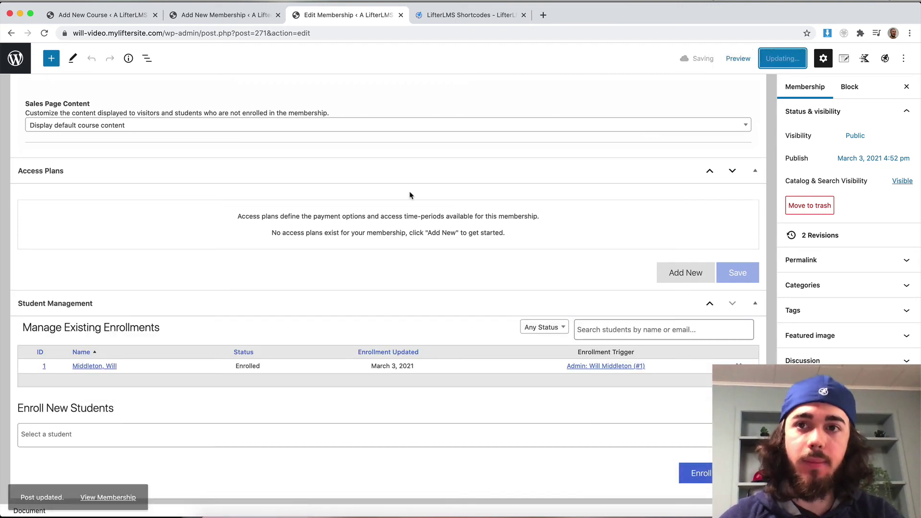
left_click(108, 483)
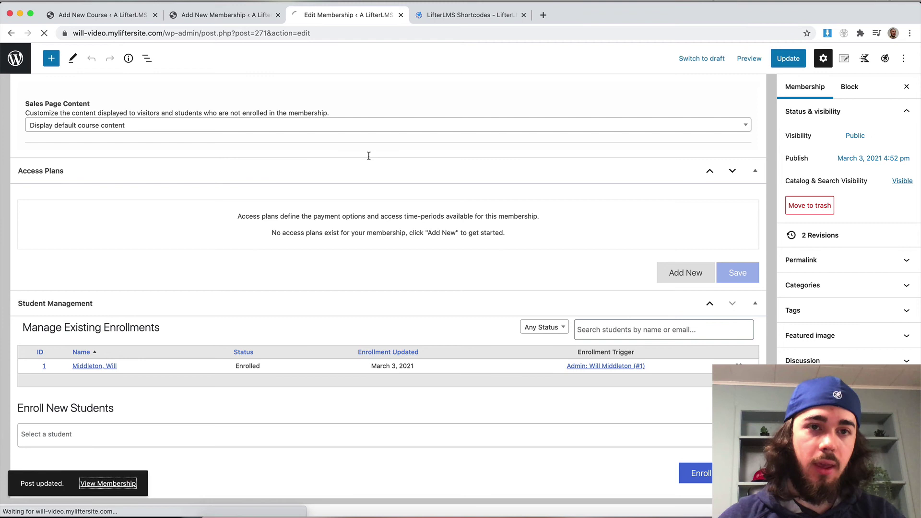
- Open Course Bundle from the dashboard's My Memberships, confirm both courses appear, then return to the TextEdit FAQ note
left_click(689, 83)
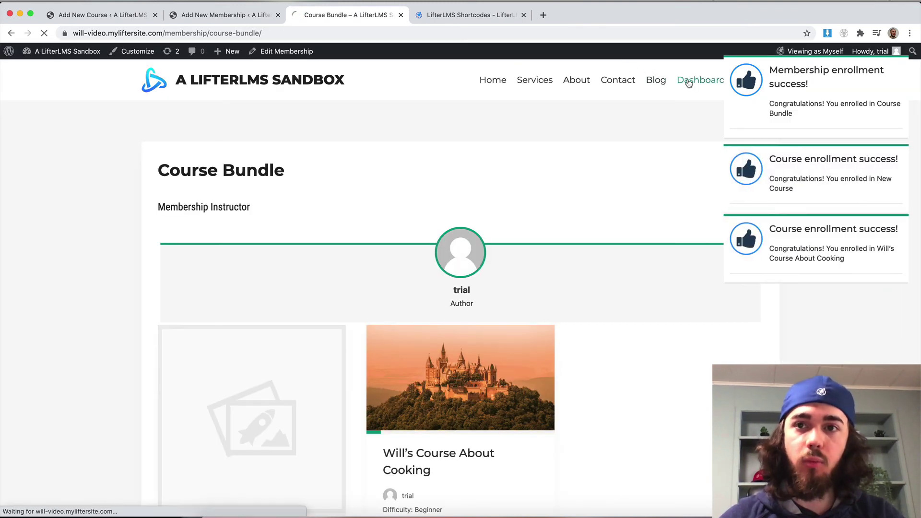
scroll(456, 235, "down", 1)
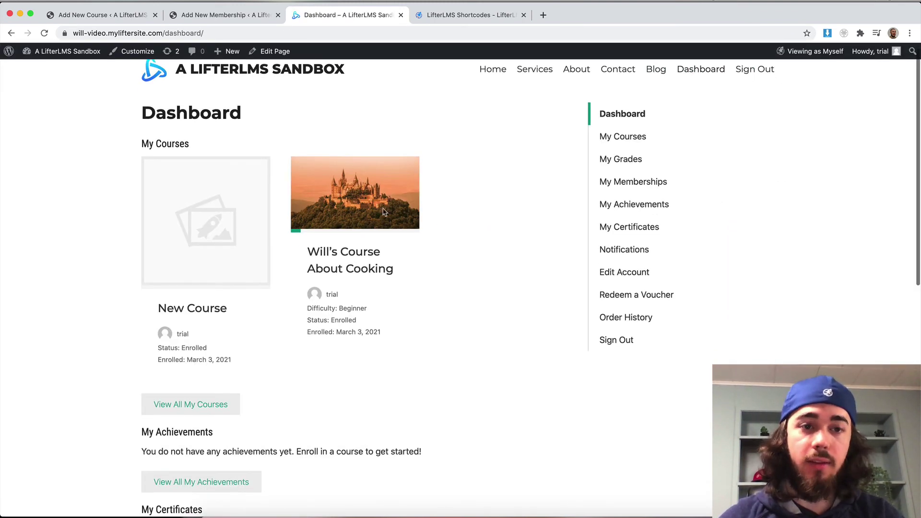
scroll(333, 212, "down", 8)
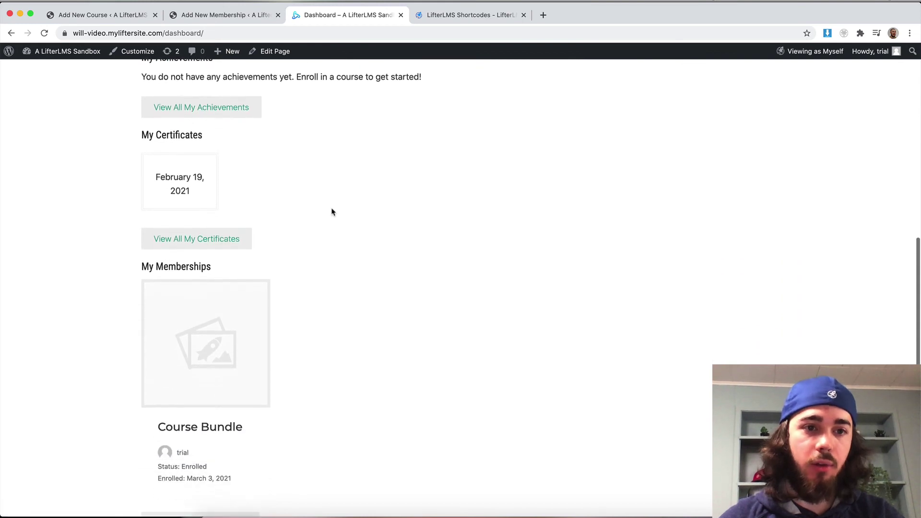
left_click(190, 326)
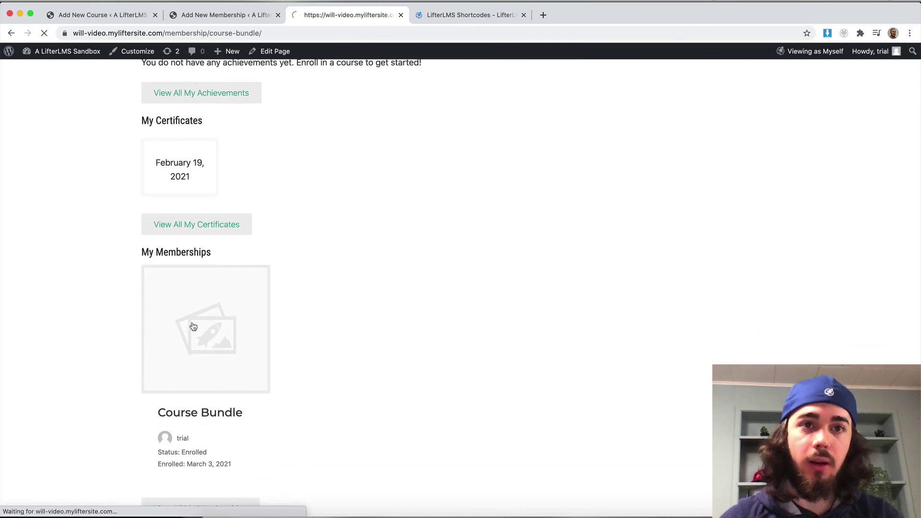
scroll(364, 262, "down", 2)
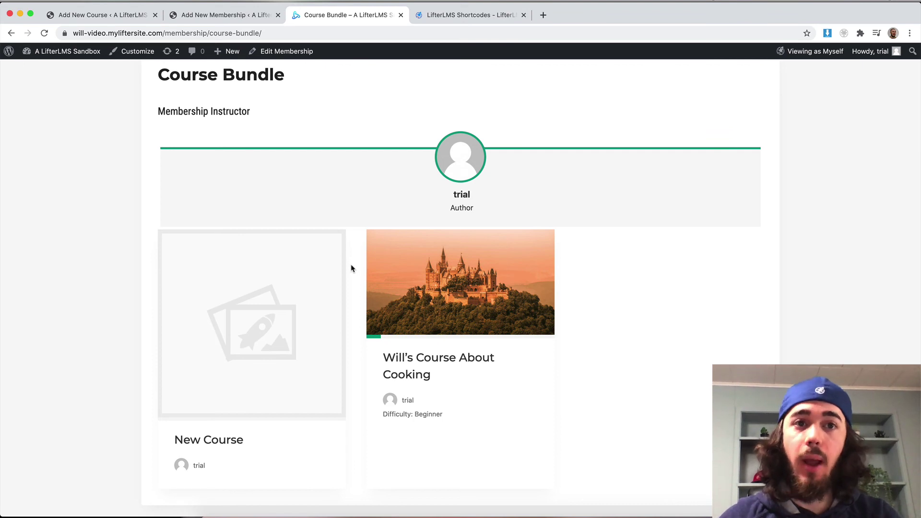
left_click(397, 512)
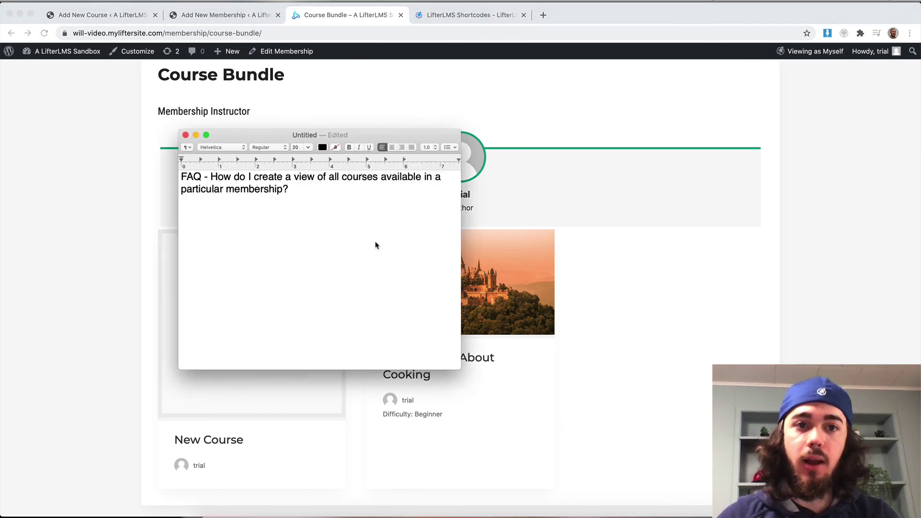